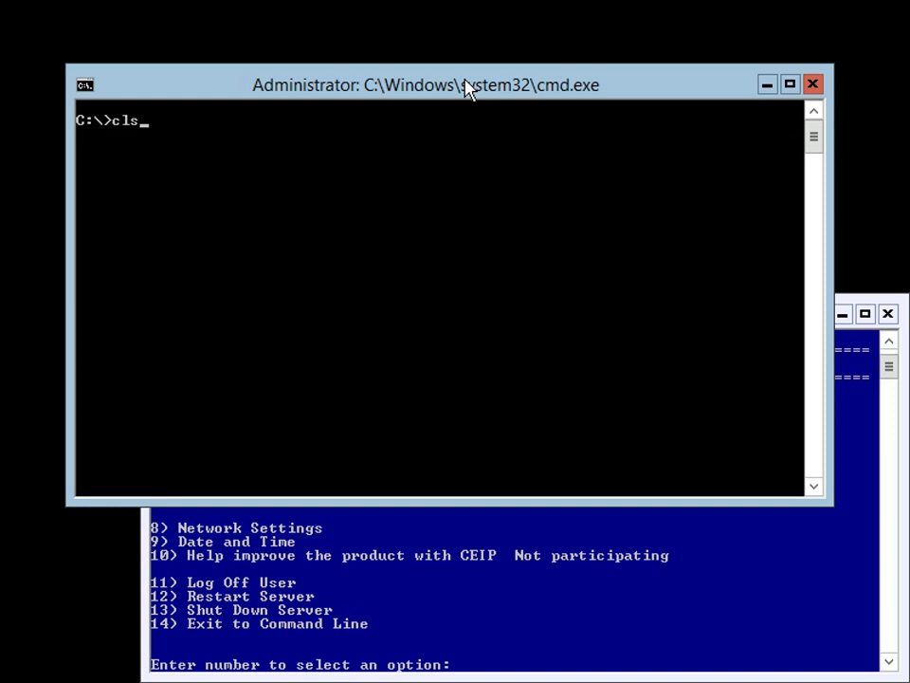
Clear the command prompt, launch vtutilities and maximize the Hyper-V management window
key("Return")
type("vtutilities")
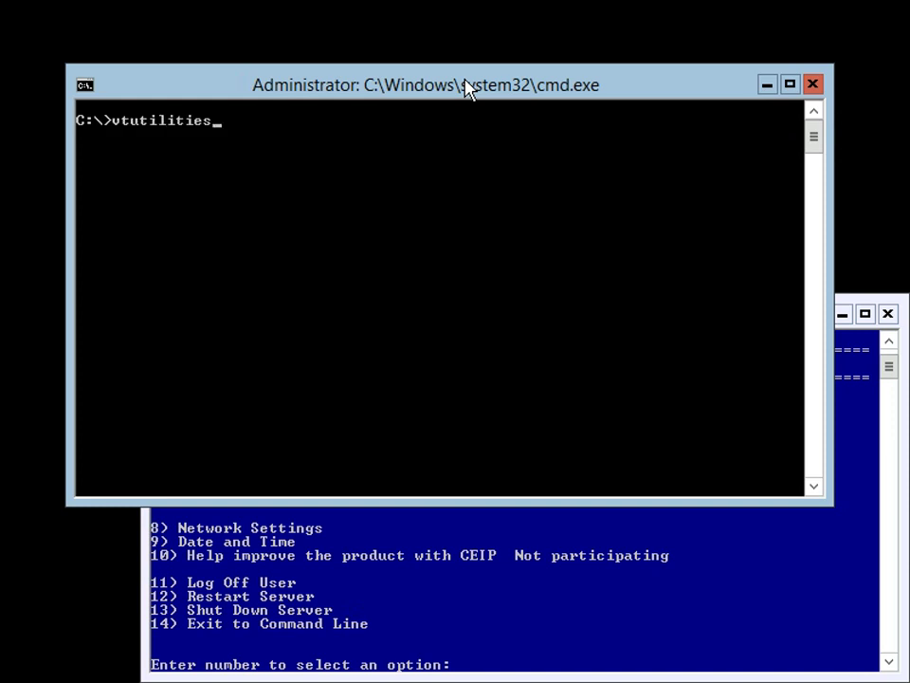
key("Return")
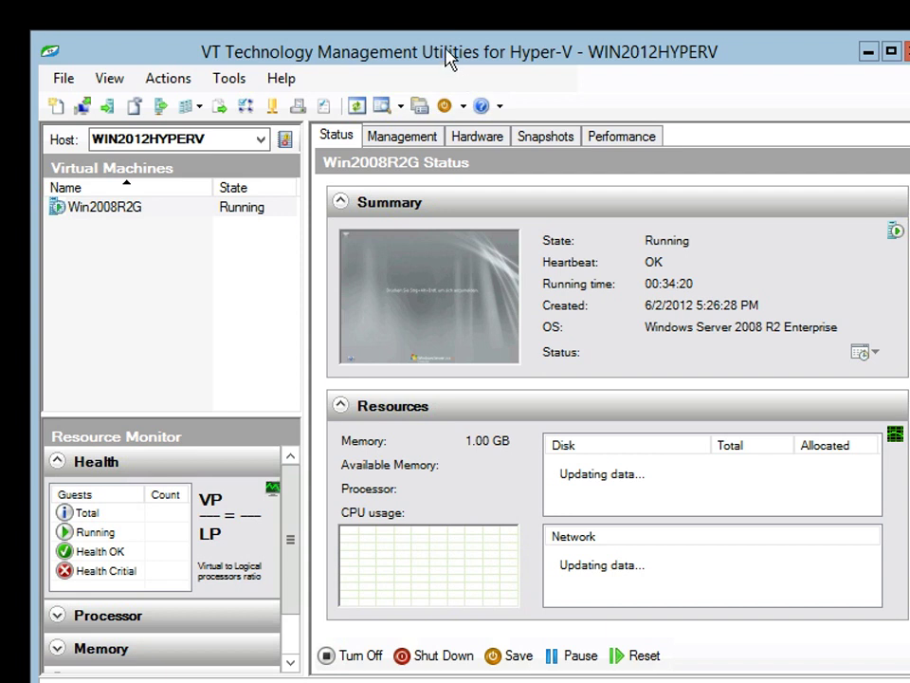
double_click(446, 55)
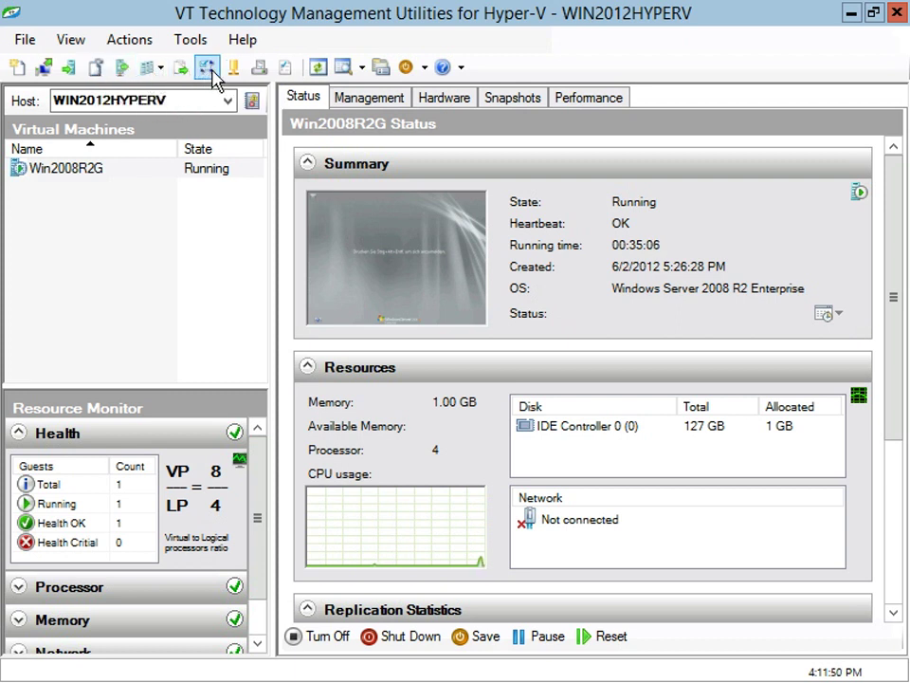
Review the host's Hyper-V settings for NUMA, GPUs, live migrations, storage migrations and replication, leaving them without saving
left_click(288, 76)
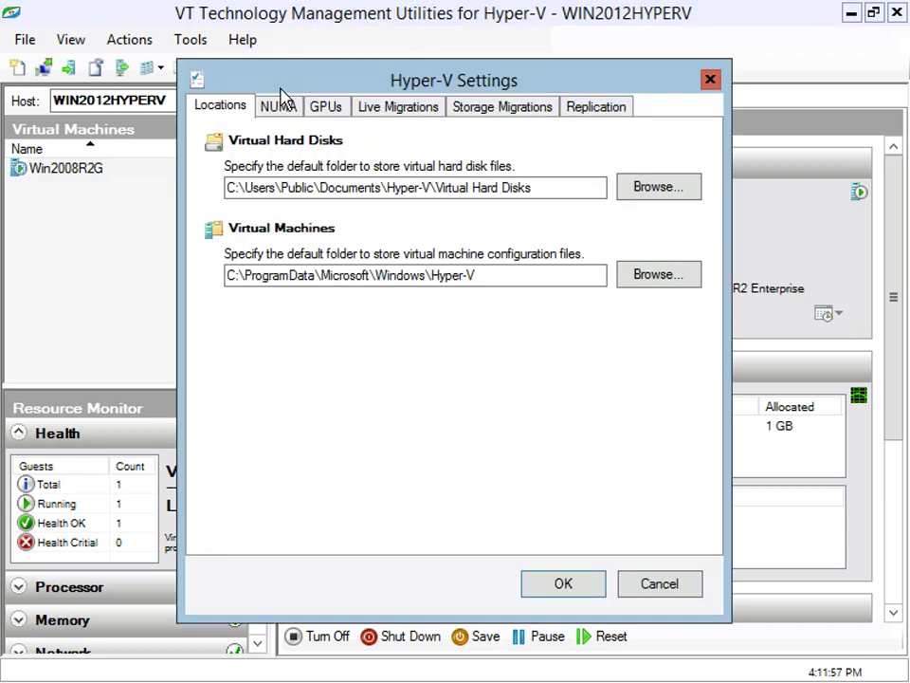
left_click(279, 108)
left_click(340, 109)
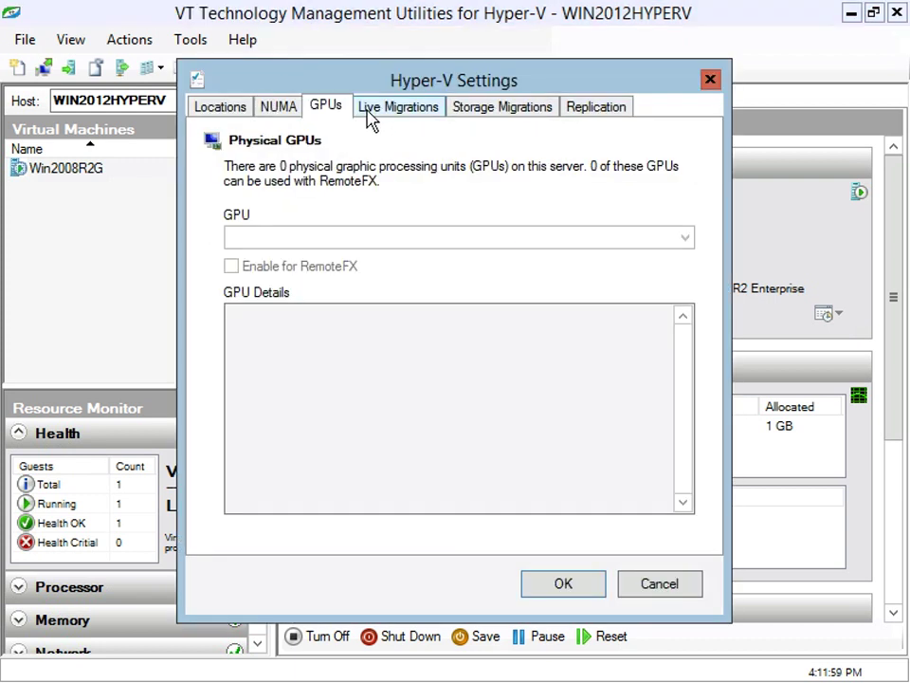
left_click(370, 109)
left_click(540, 110)
left_click(583, 109)
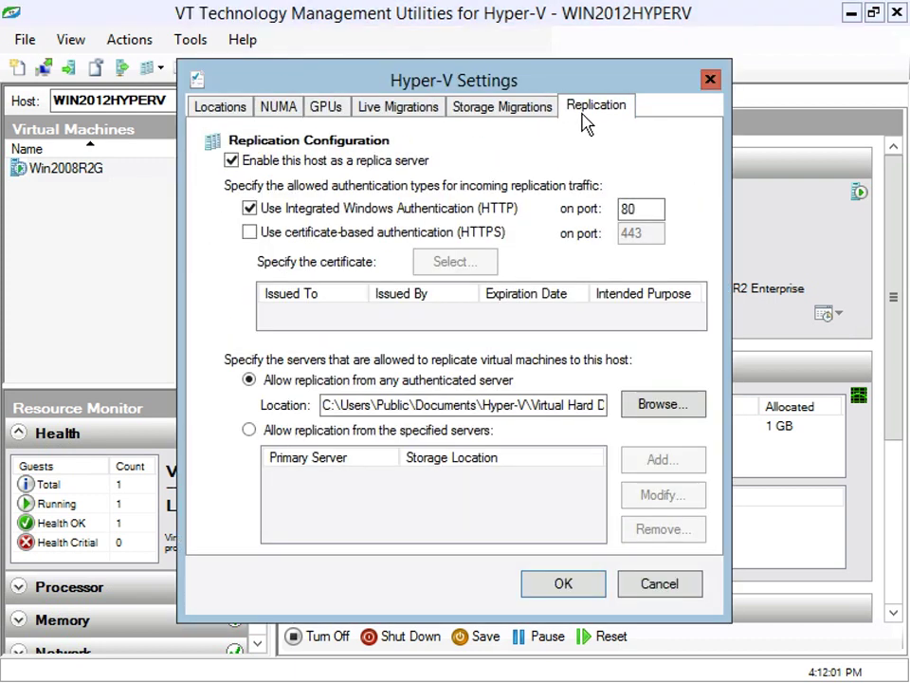
key("Escape")
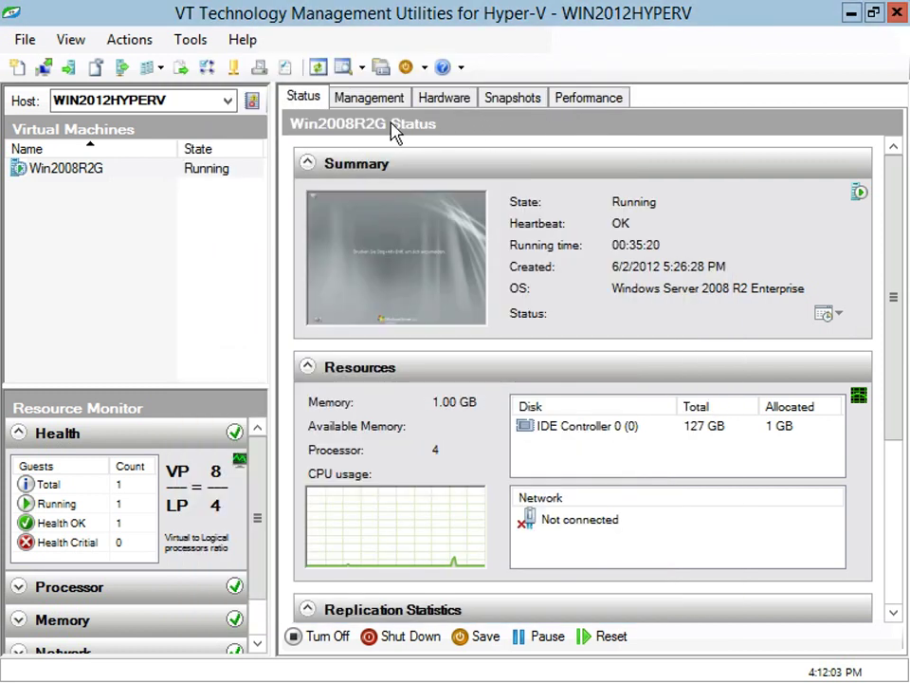
Try adding a new virtual network in the Virtual Network Manager, trying the internal-only connection type before returning to external
left_click(207, 67)
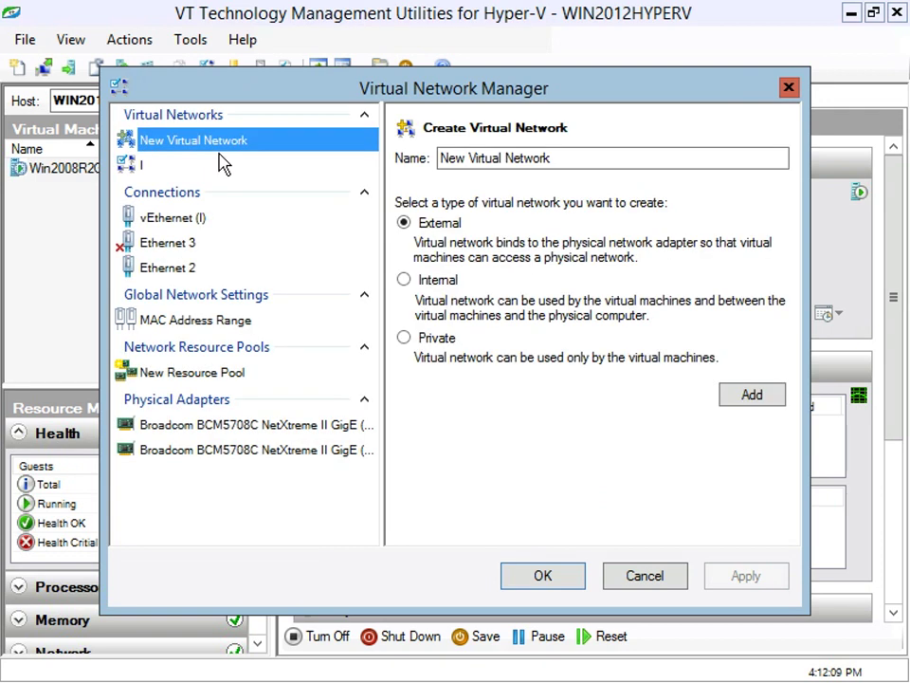
left_click(745, 394)
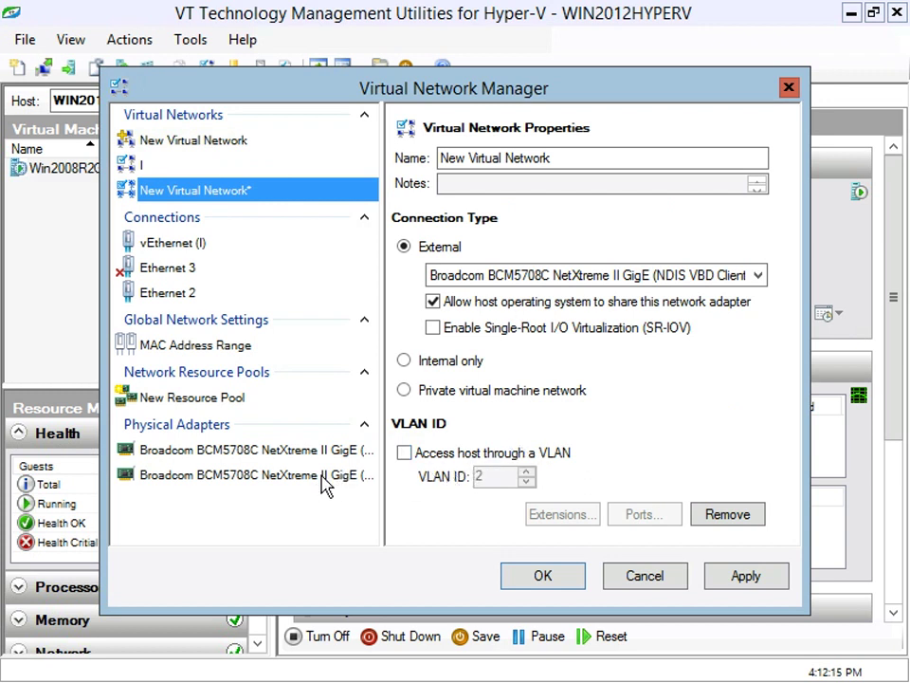
left_click(449, 368)
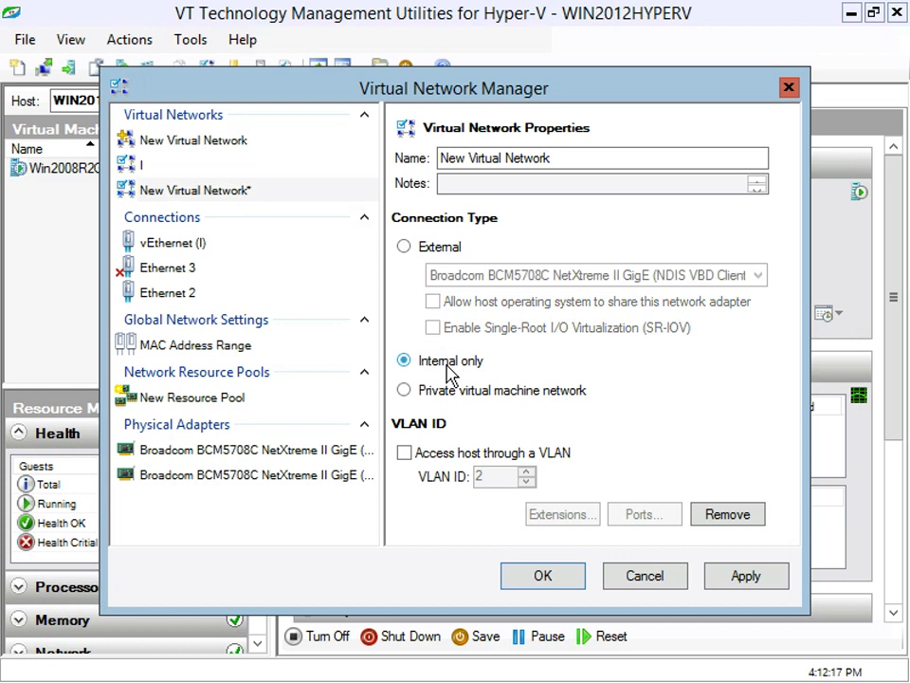
left_click(431, 257)
Open the Ethernet 3 connection from its physical Broadcom adapter and try moving it down and back up in the connection order
left_click(286, 449)
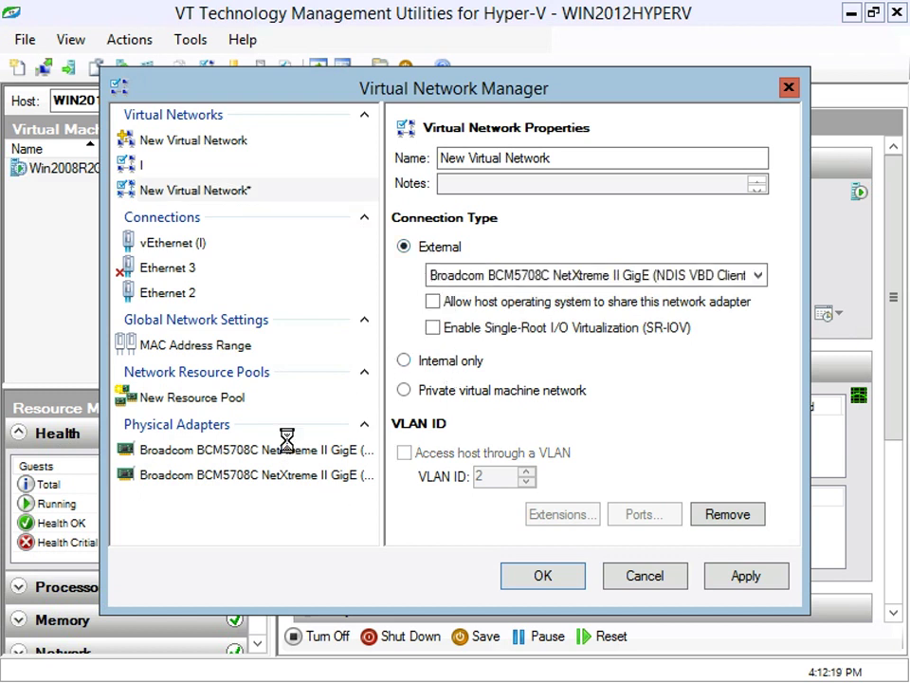
left_click(290, 475)
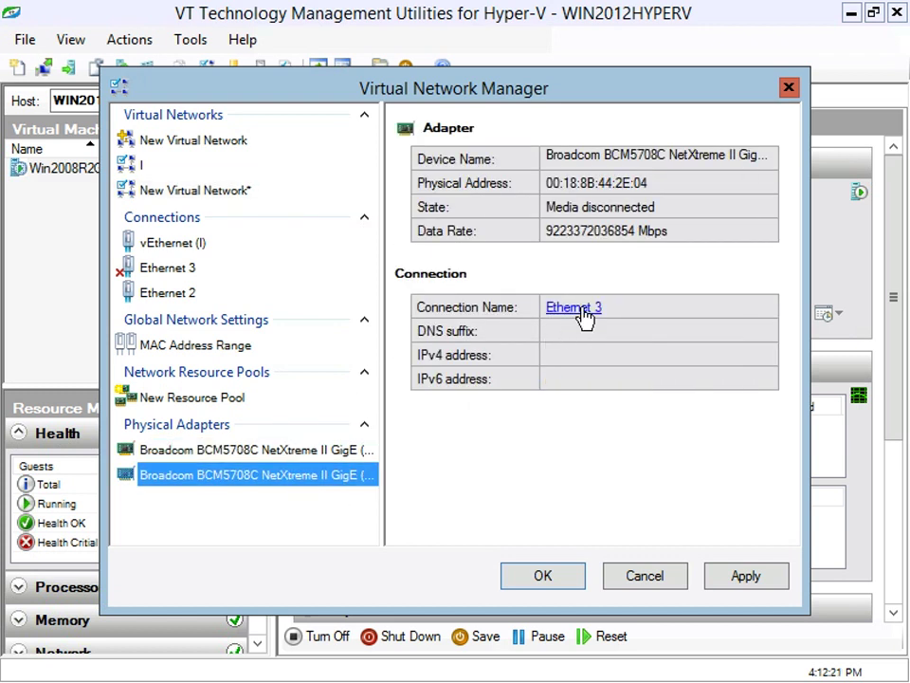
left_click(580, 309)
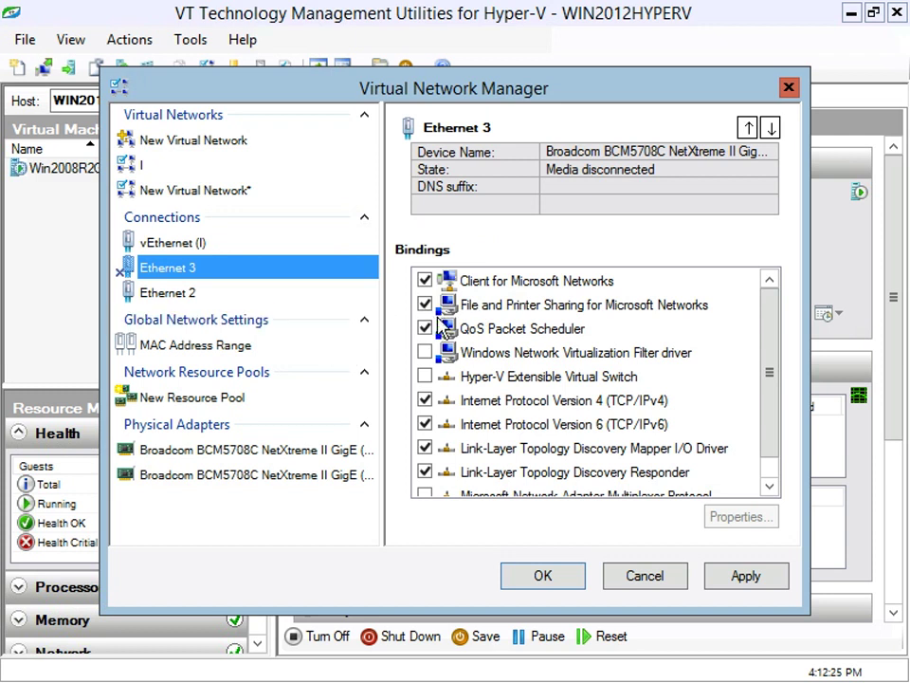
left_click(770, 130)
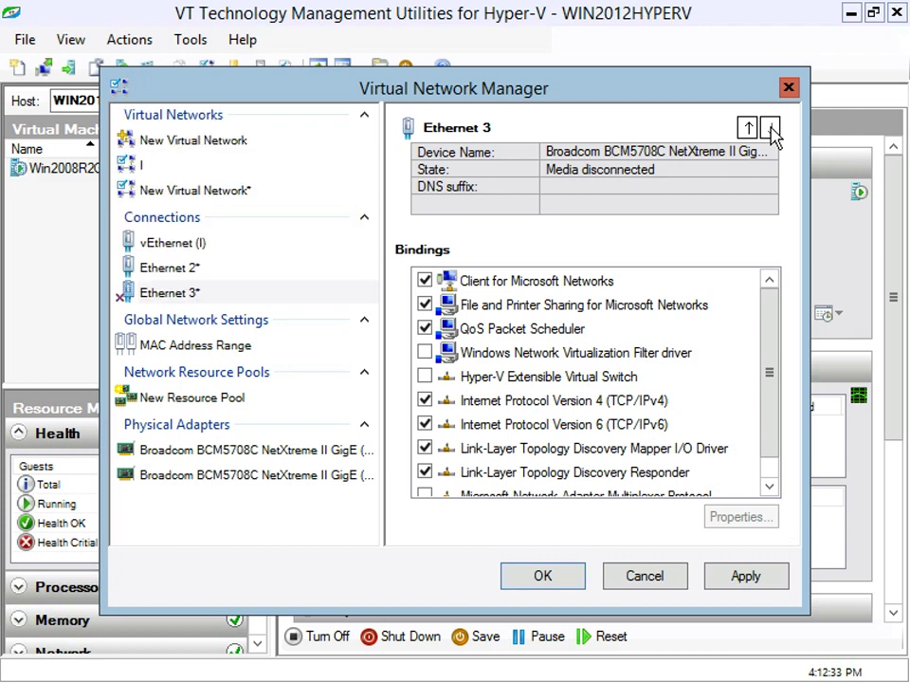
left_click(748, 128)
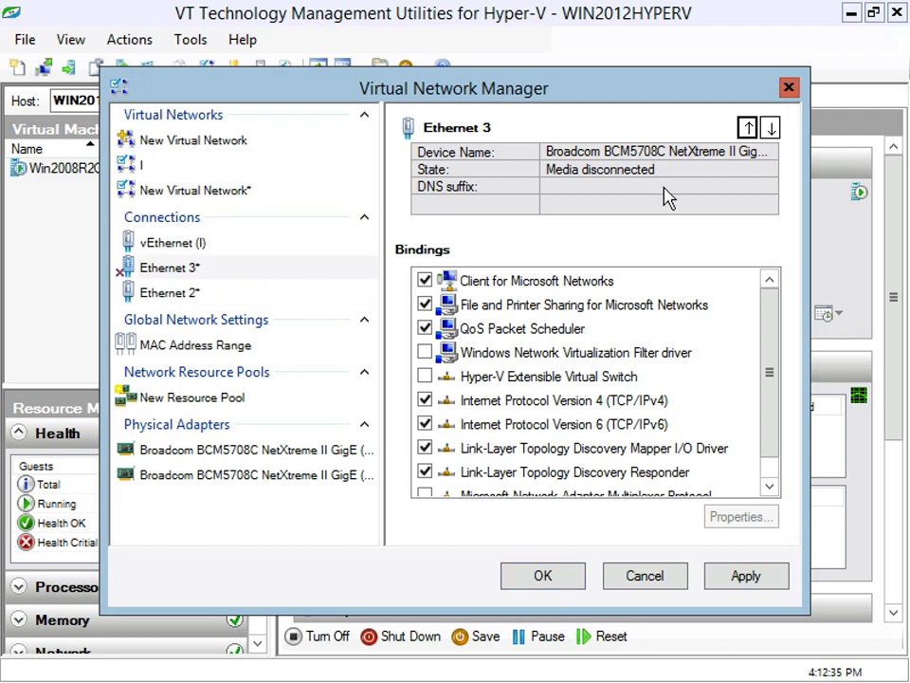
View the Internet Protocol Version 4 (TCP/IPv4) properties among the Ethernet 3 bindings and leave them without changes
left_click(560, 339)
left_click(535, 471)
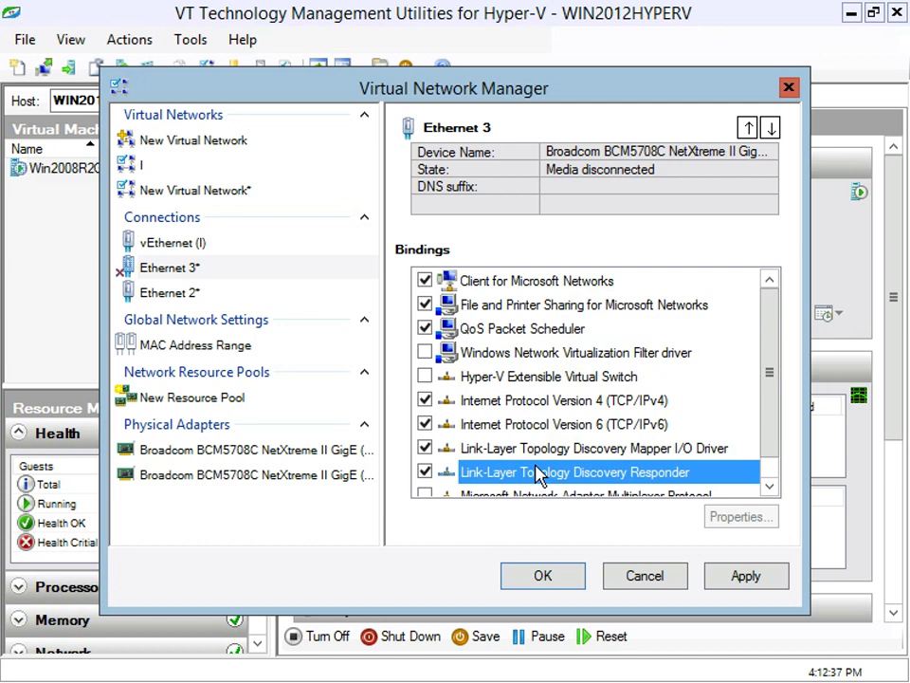
left_click(578, 400)
left_click(737, 521)
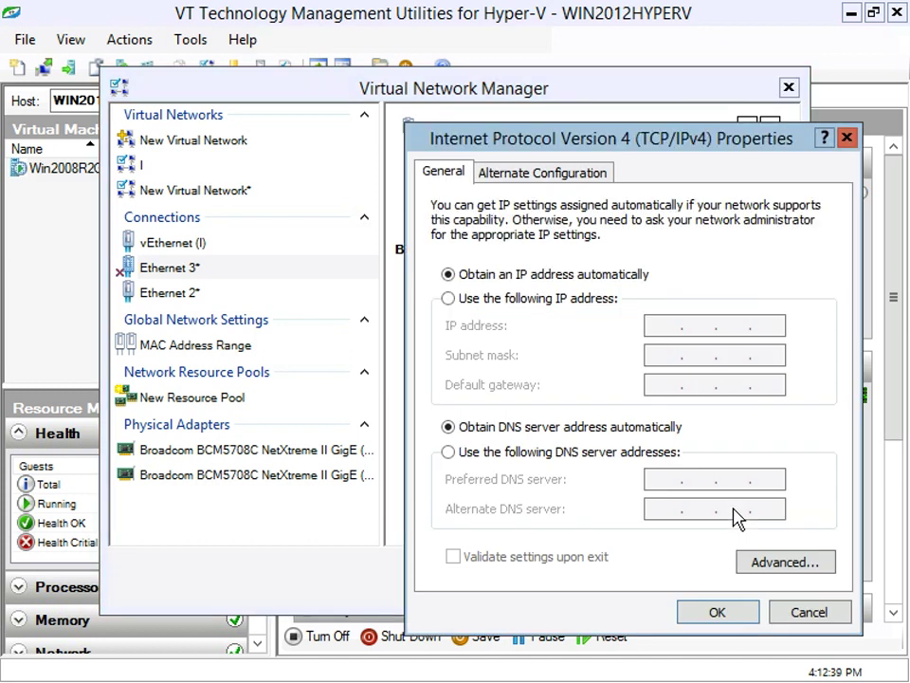
key("Escape")
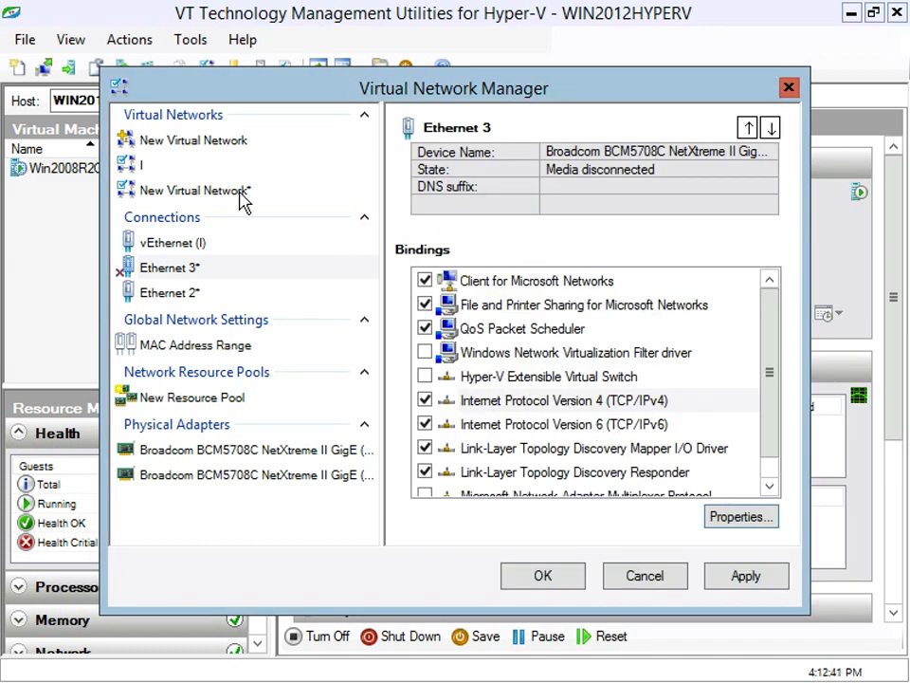
Try deleting the unconnected Dynamic Ethernet Switch Port from virtual network I, discarding this and all other network changes
left_click(139, 163)
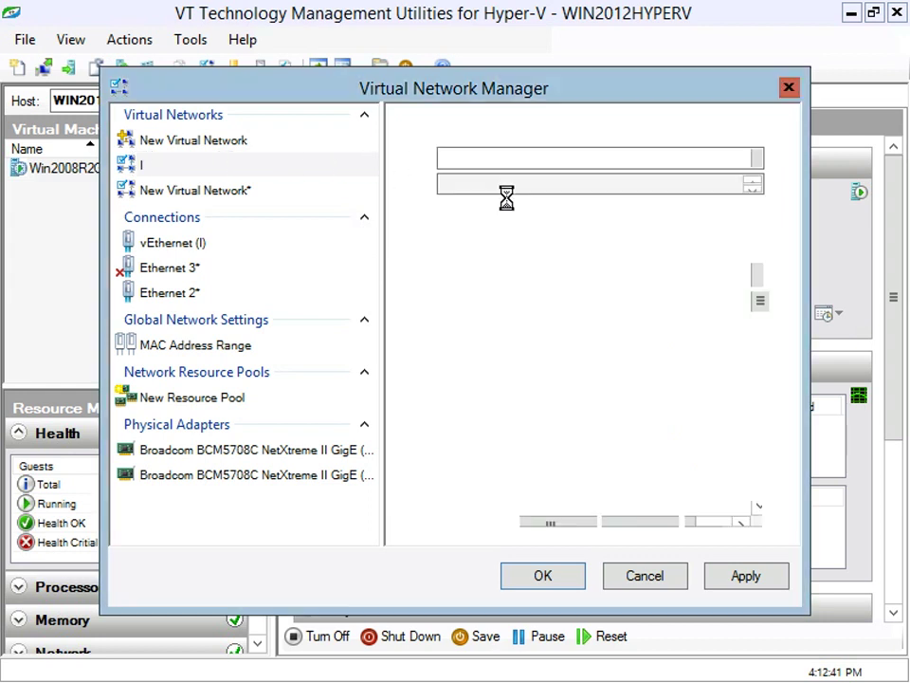
left_click(638, 520)
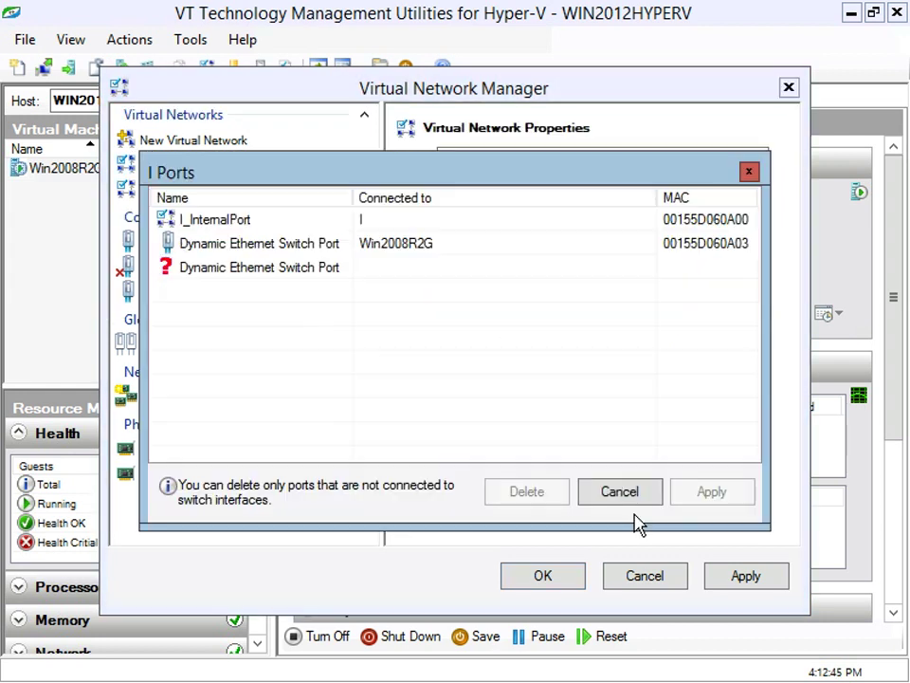
left_click(248, 268)
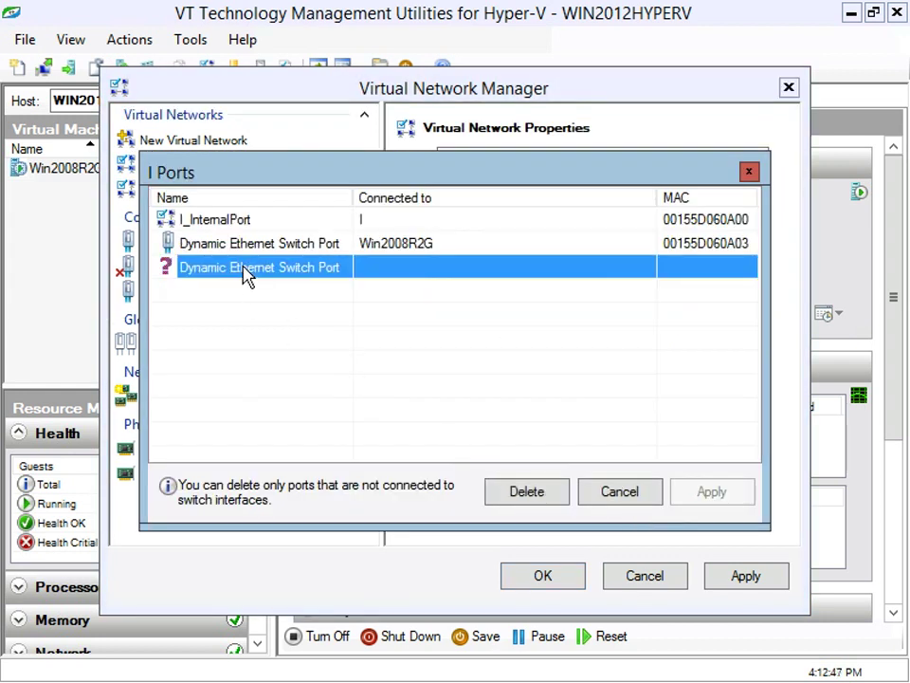
left_click(517, 493)
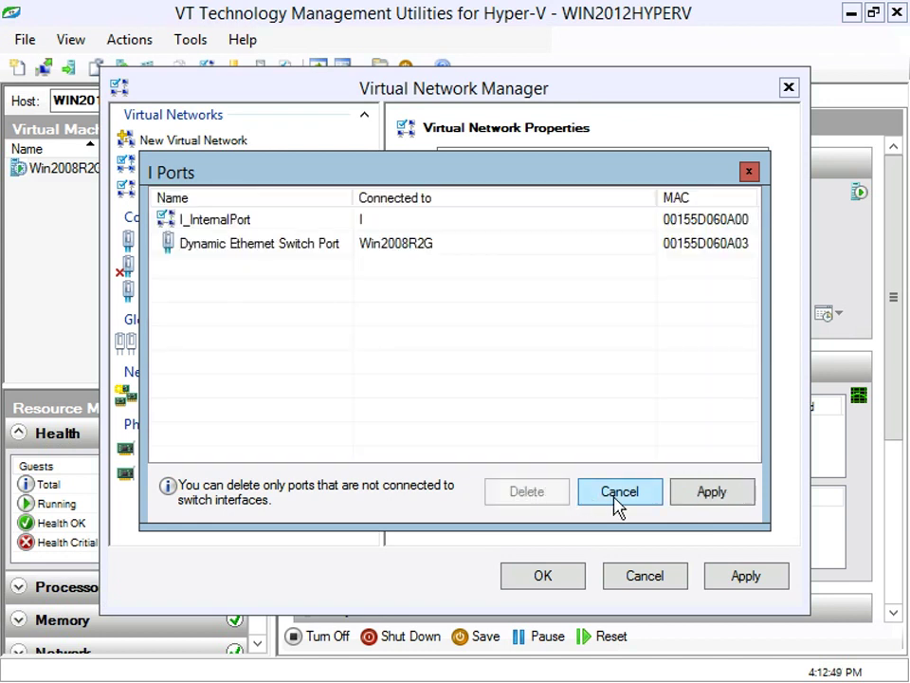
left_click(616, 503)
key("Escape")
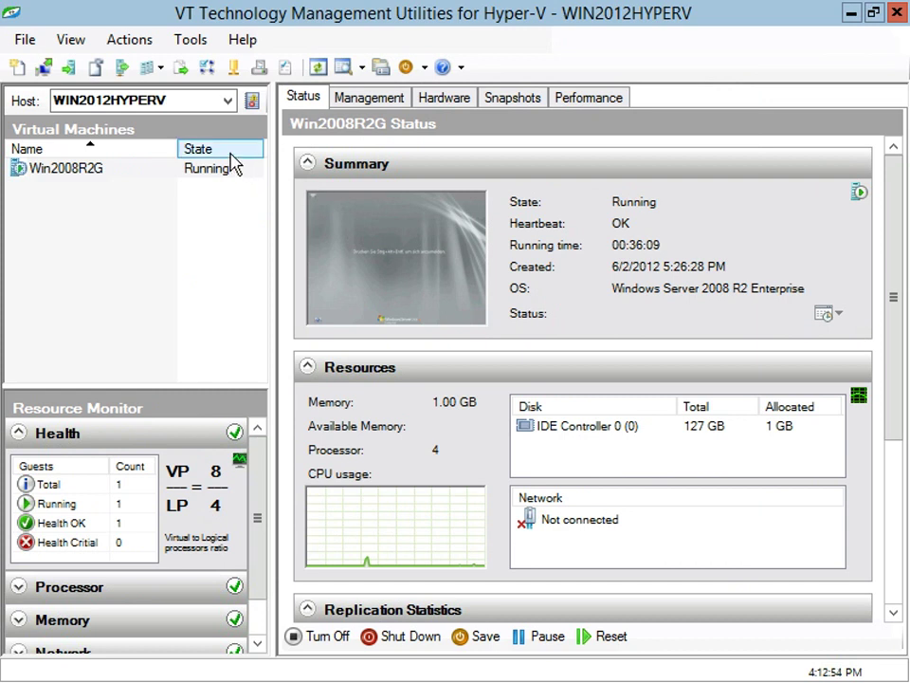
Start a virtual machine import, set its location to C:\Temp\Exports\Test and select the discovered Test machine
left_click(178, 71)
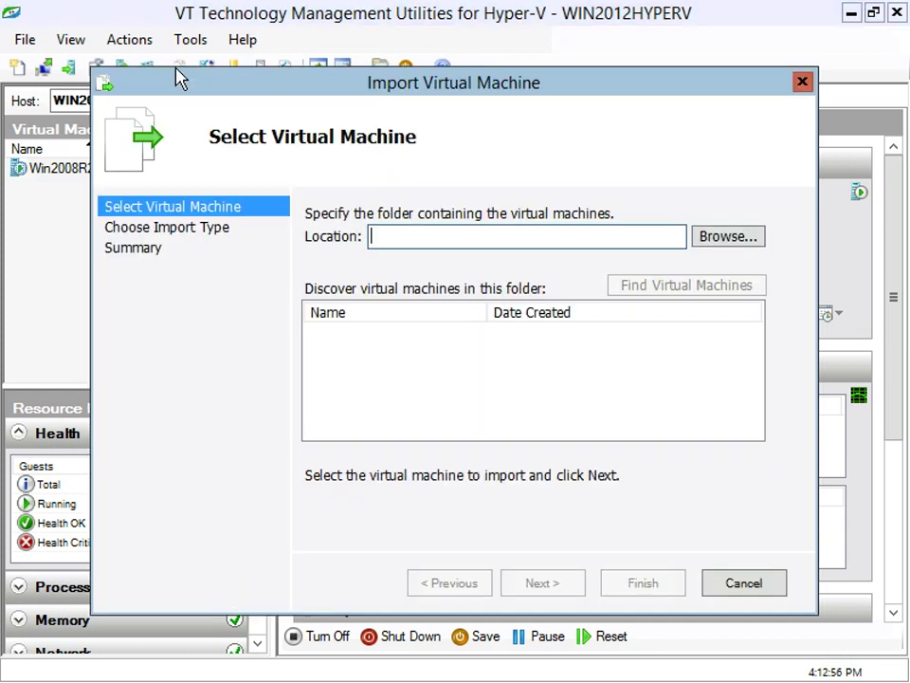
left_click(704, 237)
double_click(473, 192)
double_click(442, 317)
double_click(414, 180)
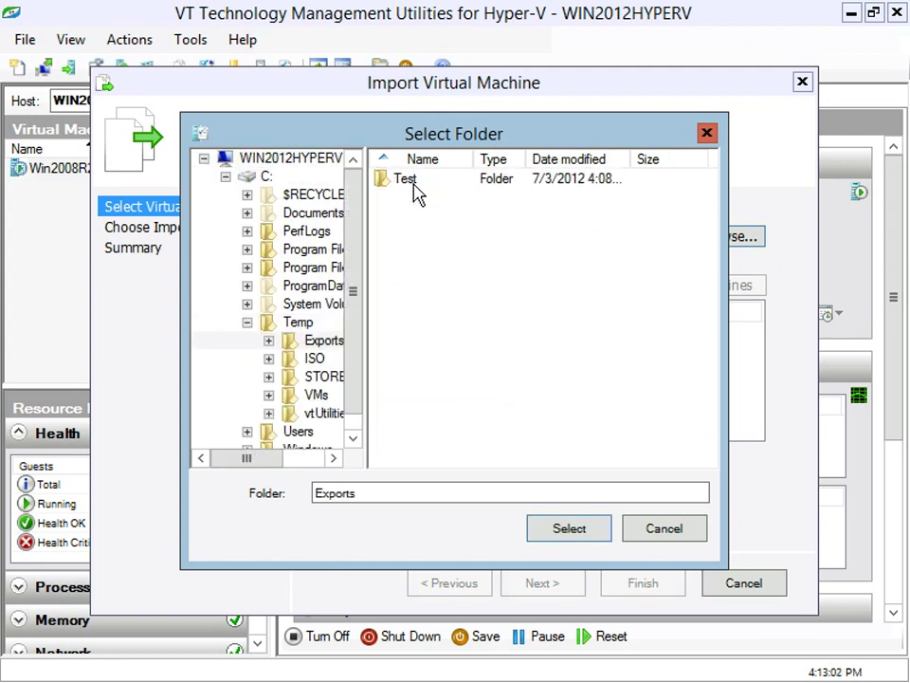
left_click(414, 180)
left_click(550, 531)
left_click(667, 287)
left_click(531, 334)
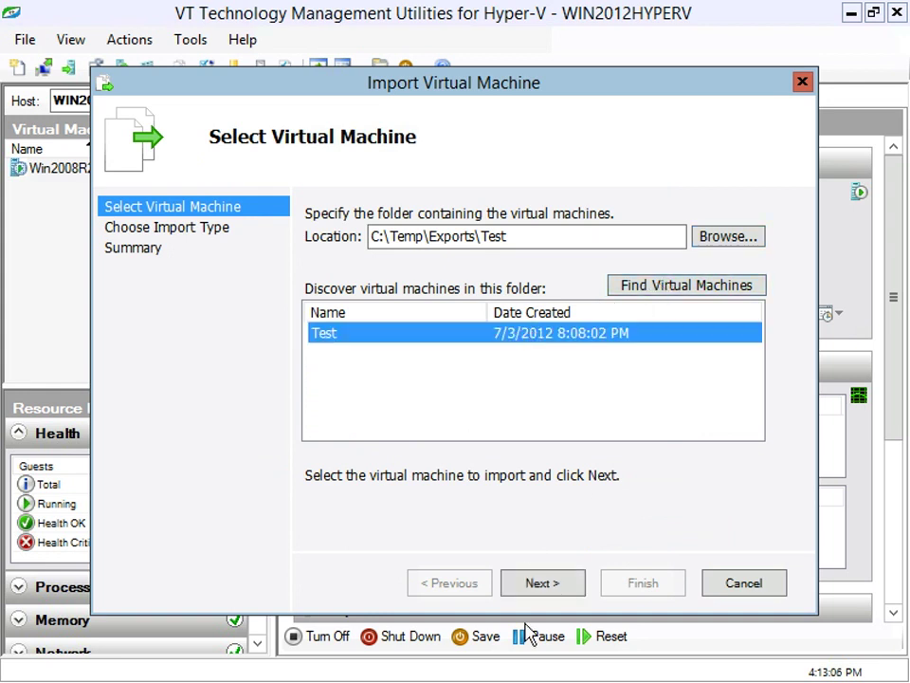
Import the Test virtual machine by registering it in place with its existing unique ID
left_click(546, 585)
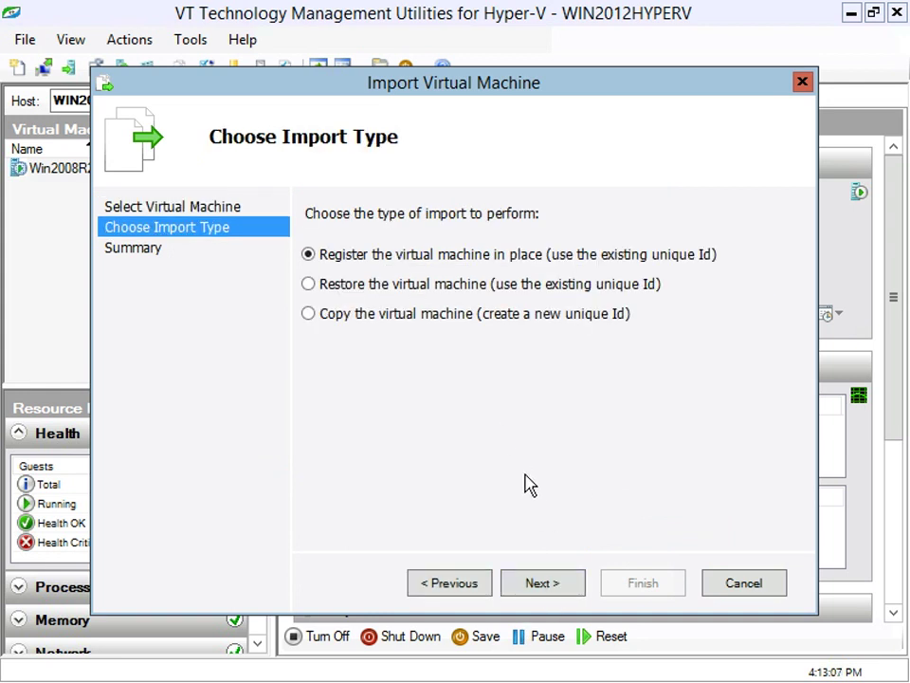
left_click(550, 581)
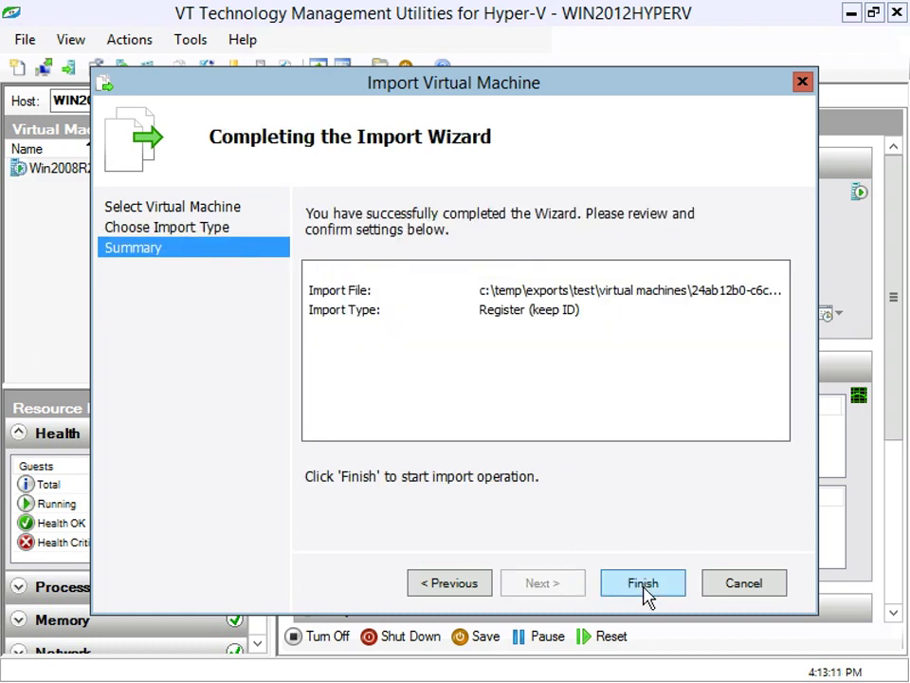
left_click(642, 587)
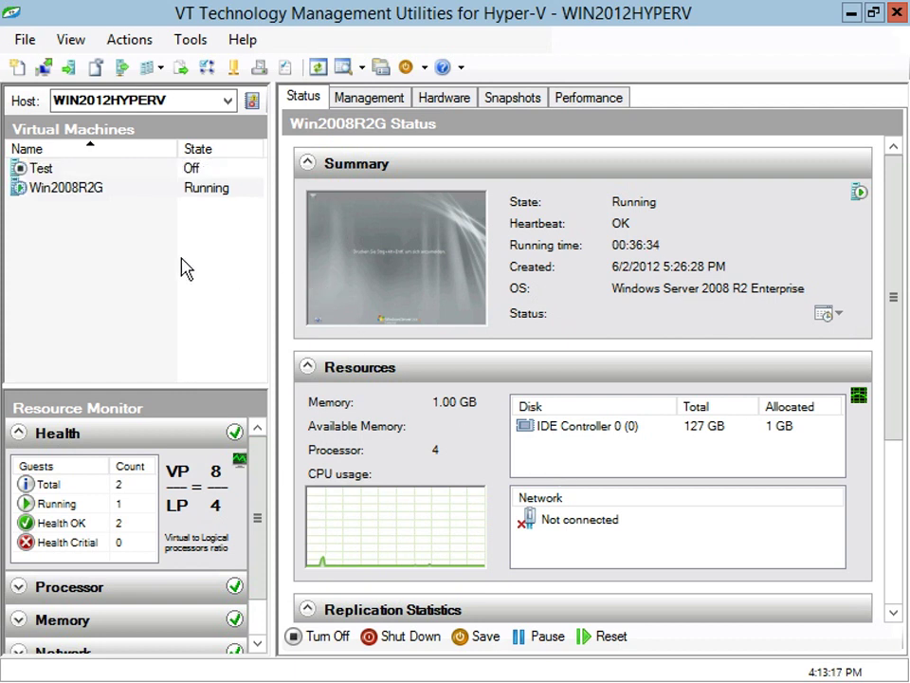
Start creating a new virtual machine and name it Fedora
left_click(17, 66)
left_click(541, 583)
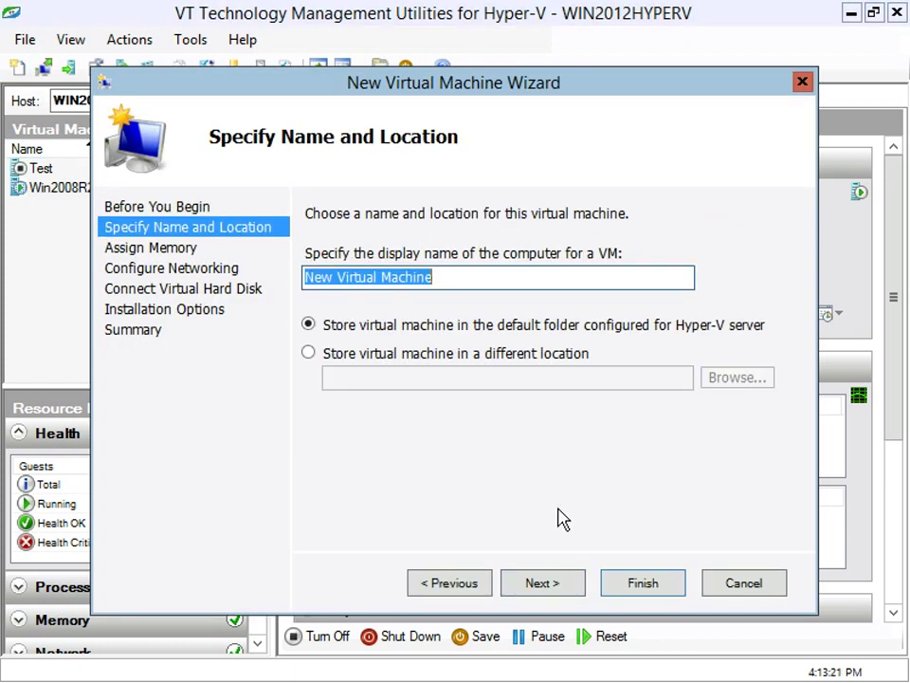
type("Fedora")
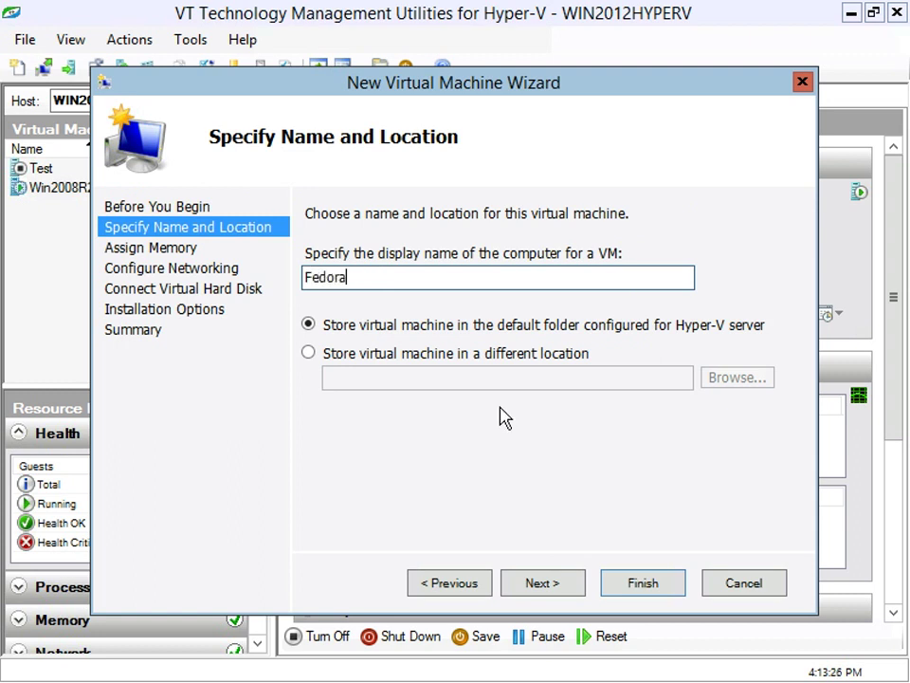
Store the Fedora virtual machine in a different location, C:\Temp\VM, and continue to the memory assignment
left_click(504, 353)
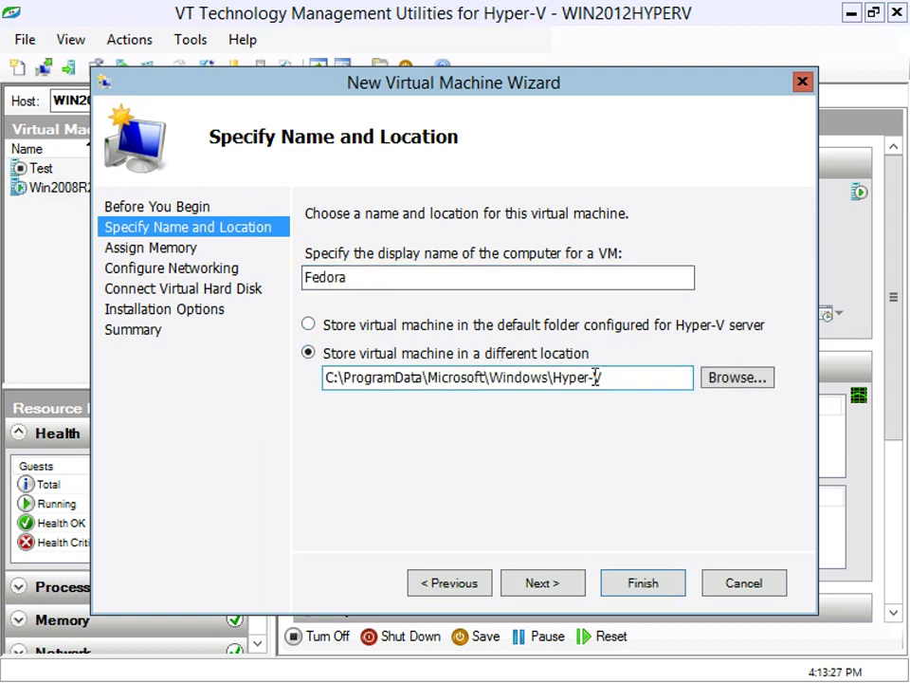
left_click_drag(661, 376, 338, 378)
key("BackSpace")
key("BackSpace")
type("C")
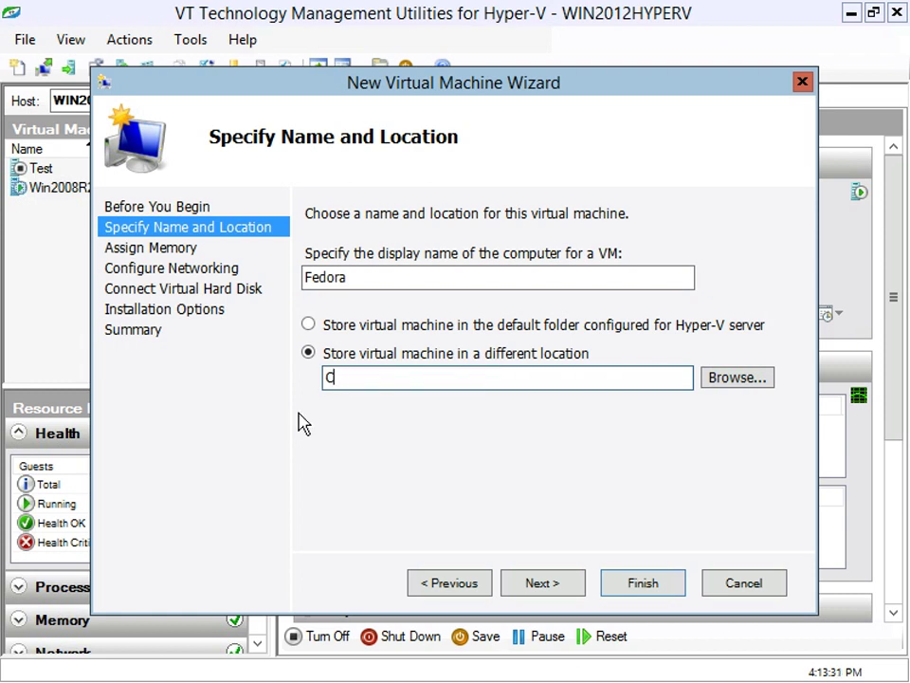
type("\\Temp\\Vm")
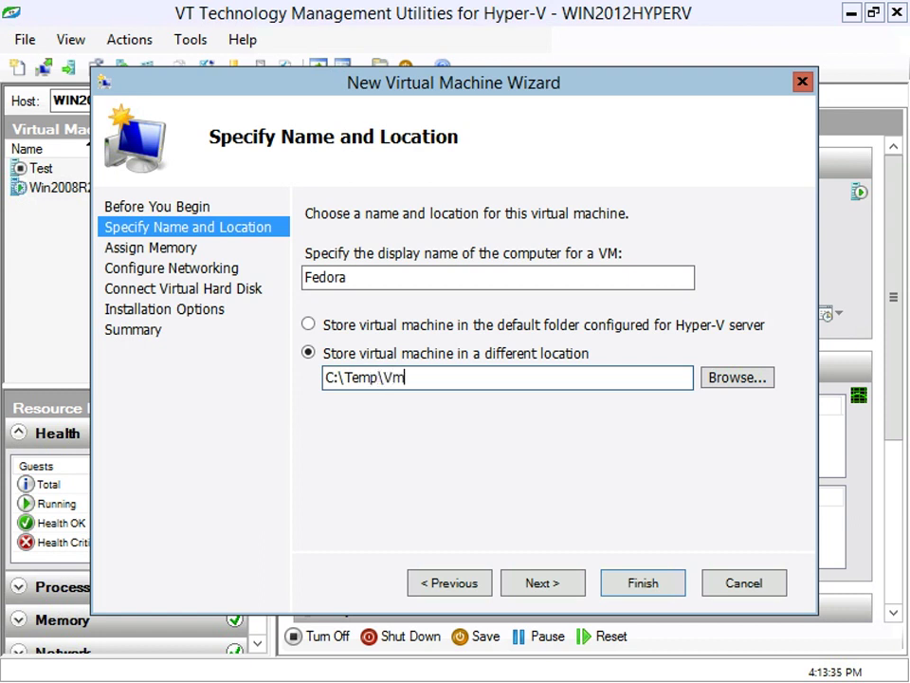
type("M")
left_click(571, 583)
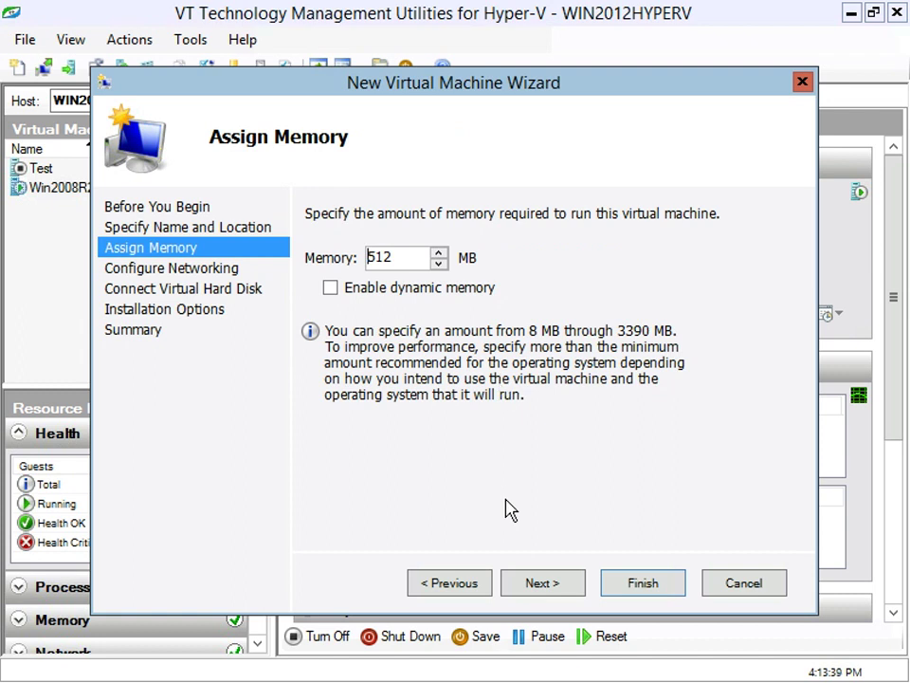
Keep 512 MB of memory for Fedora, connect it to network I and accept creating a new 127 GB virtual hard disk named Fedora.vhdx
left_click(546, 584)
left_click(462, 289)
left_click(452, 353)
left_click(537, 583)
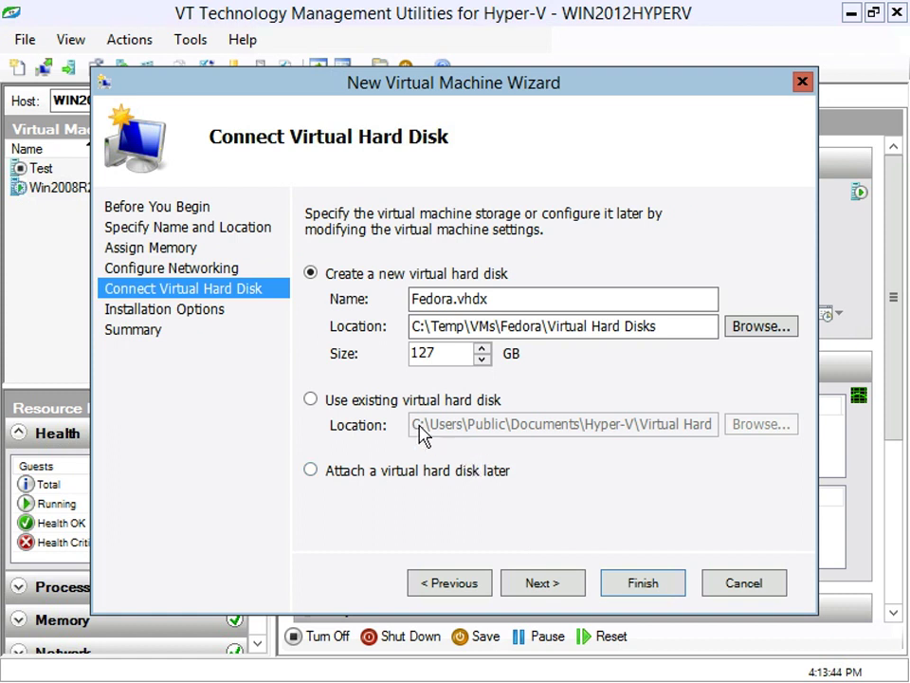
left_click(549, 585)
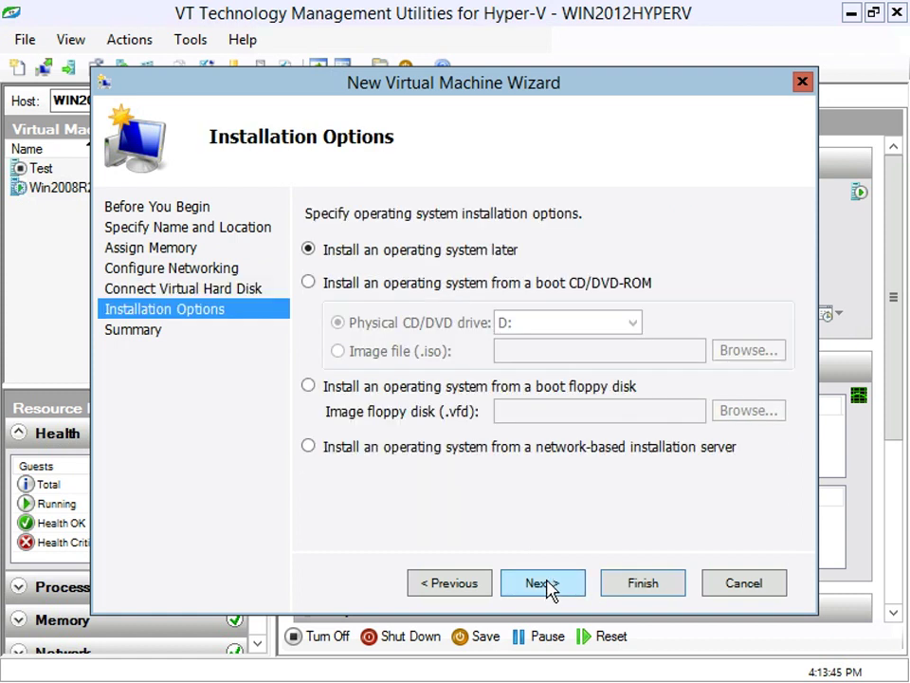
Set the operating system to install from the Fedora-16-x86_64 ISO image in C:\Temp\ISO and finish creating the Fedora virtual machine
left_click(434, 283)
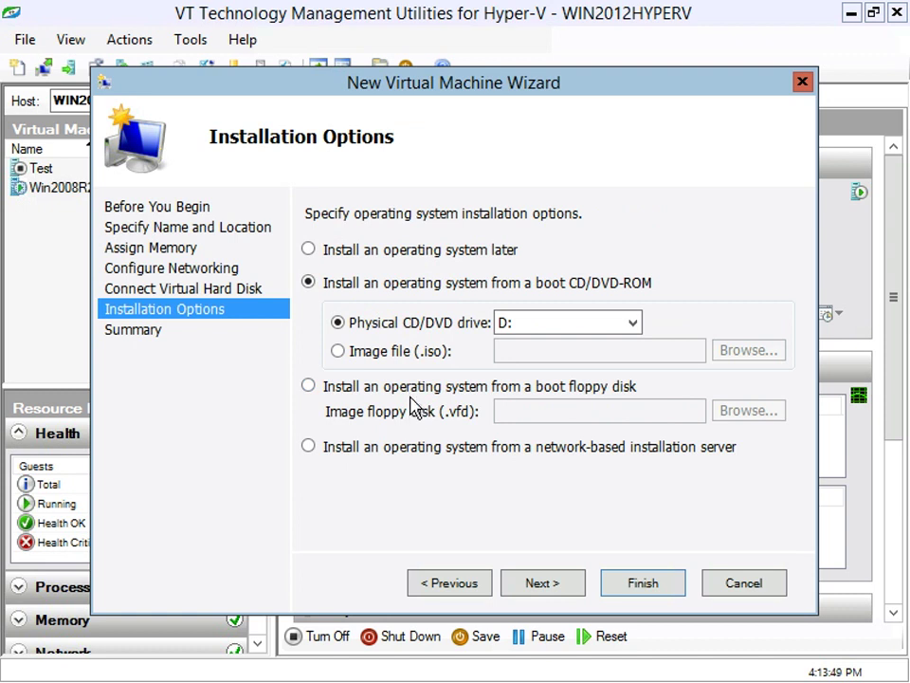
left_click(398, 353)
left_click(735, 356)
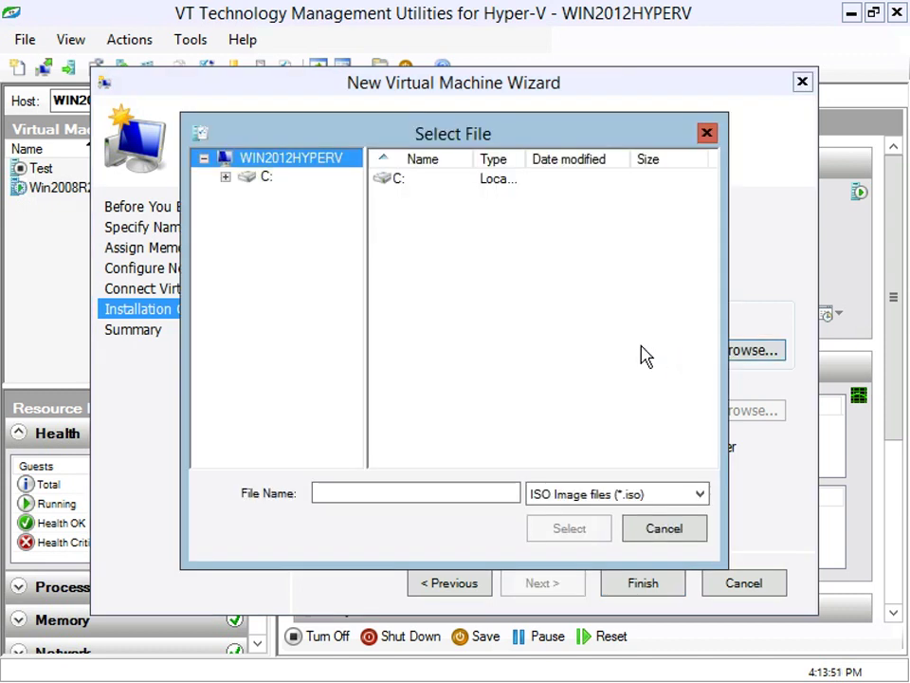
double_click(396, 184)
double_click(415, 316)
double_click(404, 197)
left_click(409, 182)
double_click(410, 187)
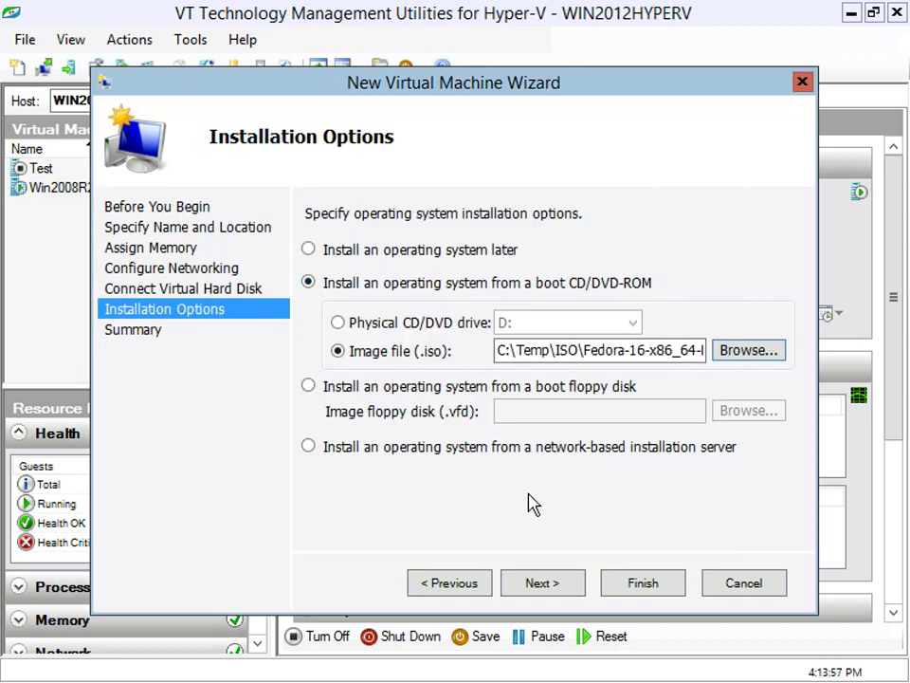
left_click(538, 581)
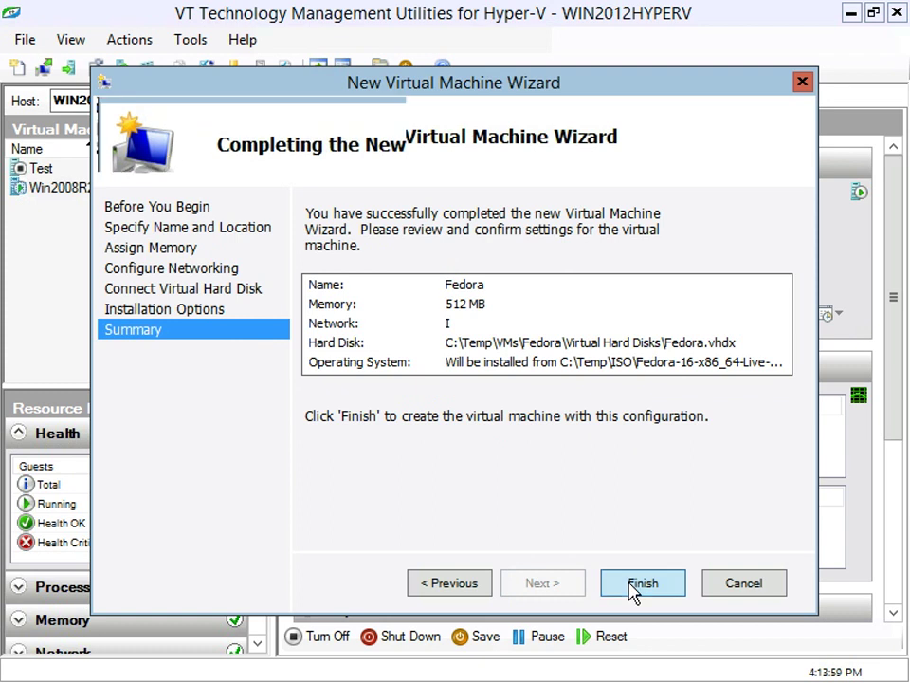
left_click(634, 590)
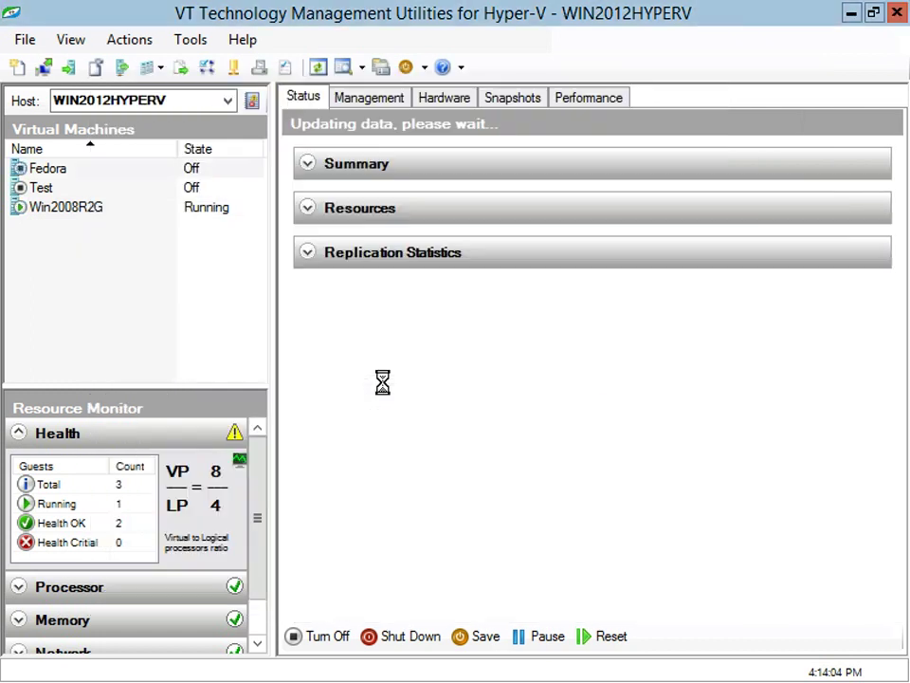
Start the Fedora virtual machine
left_click(77, 172)
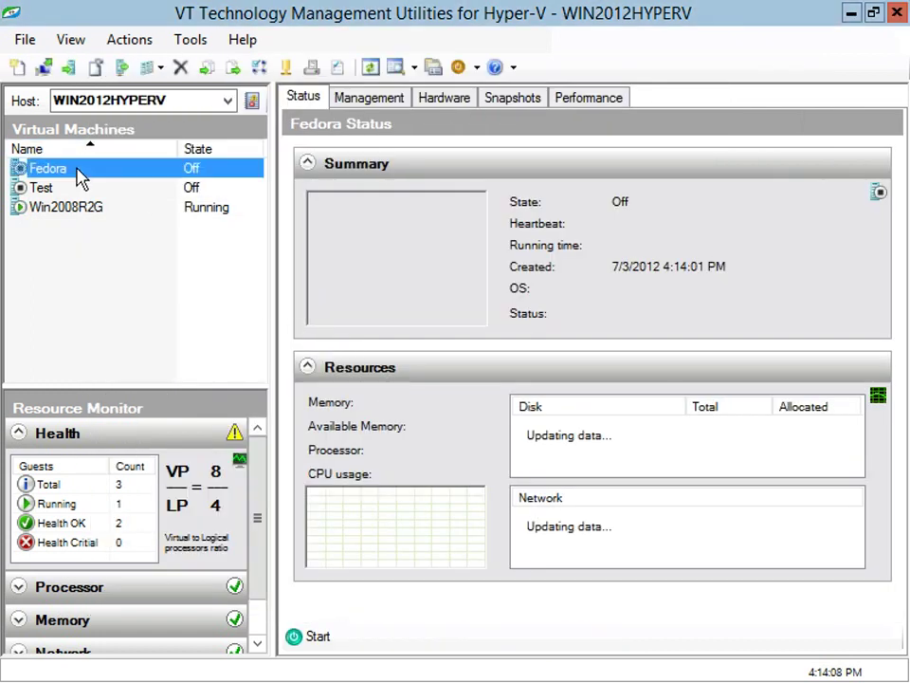
right_click(77, 172)
left_click(140, 143)
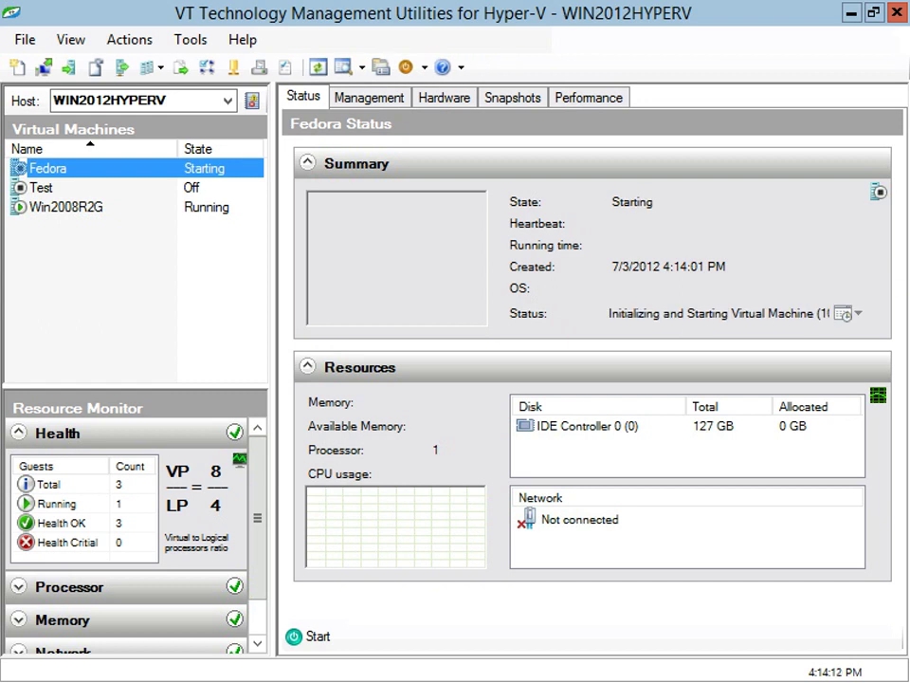
Review the Test virtual machine's management settings and its hardware profile, Fibre Channel adapter and IDE devices, closing the settings window when done
left_click(216, 188)
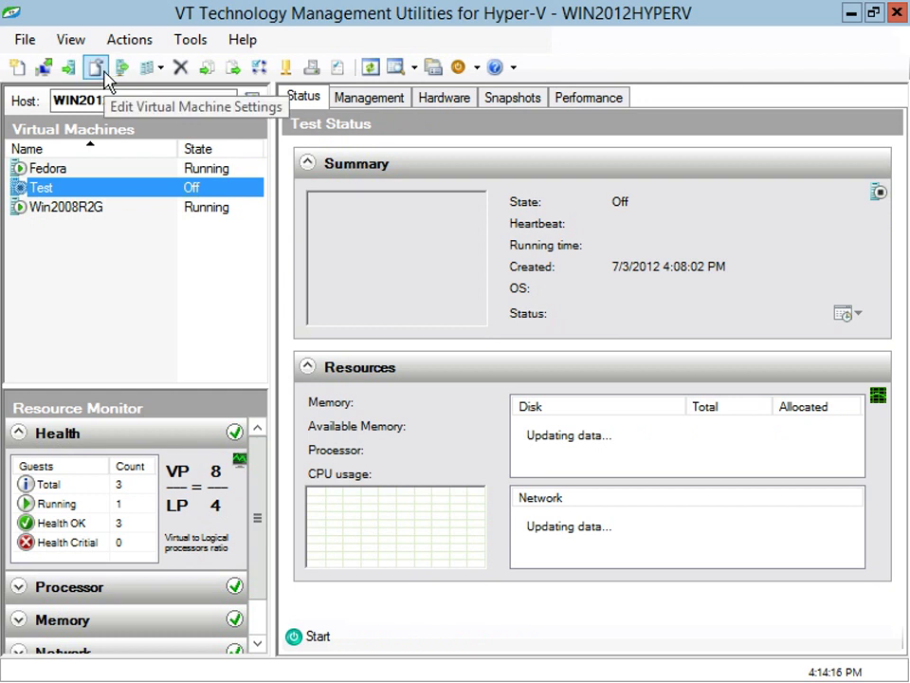
left_click(98, 69)
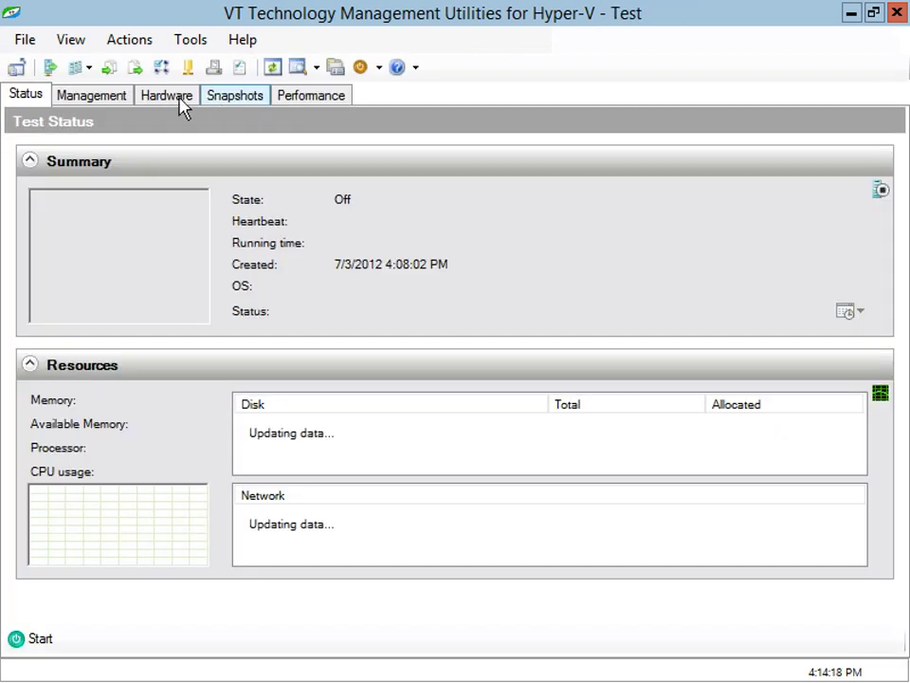
left_click(116, 99)
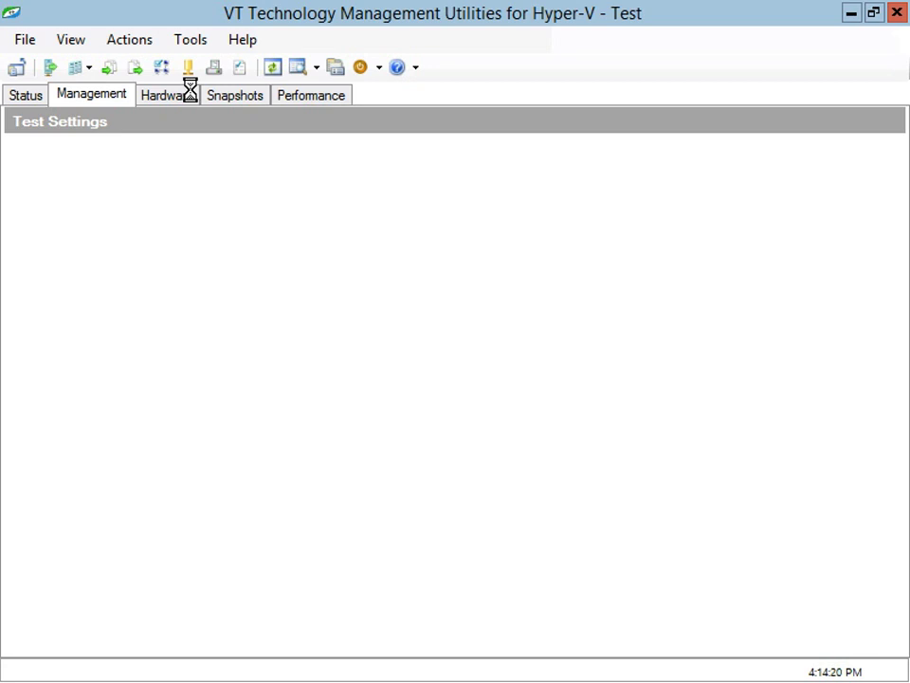
left_click(190, 94)
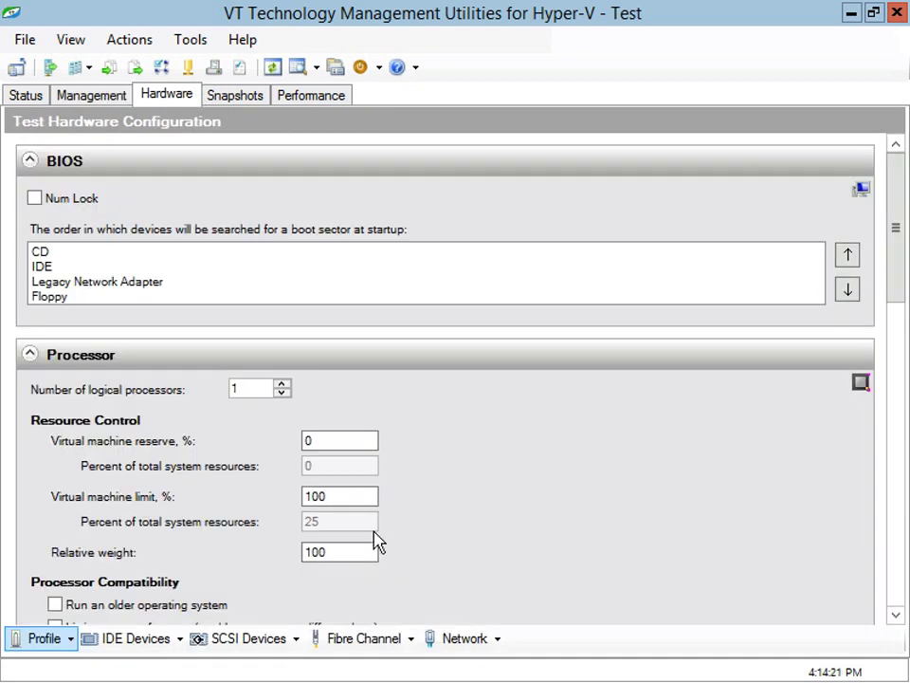
left_click(347, 639)
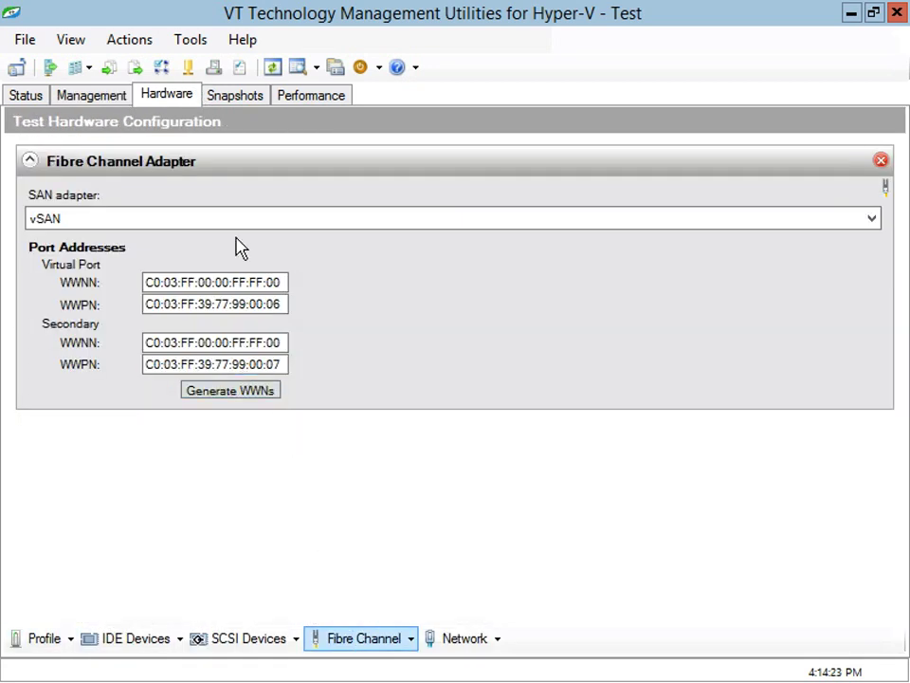
left_click(165, 638)
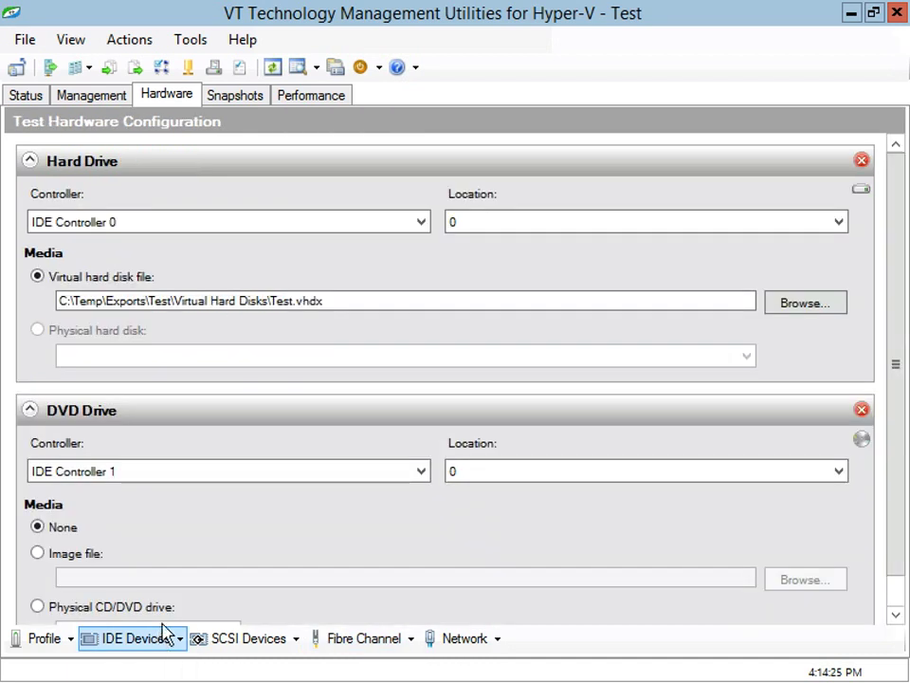
left_click(84, 98)
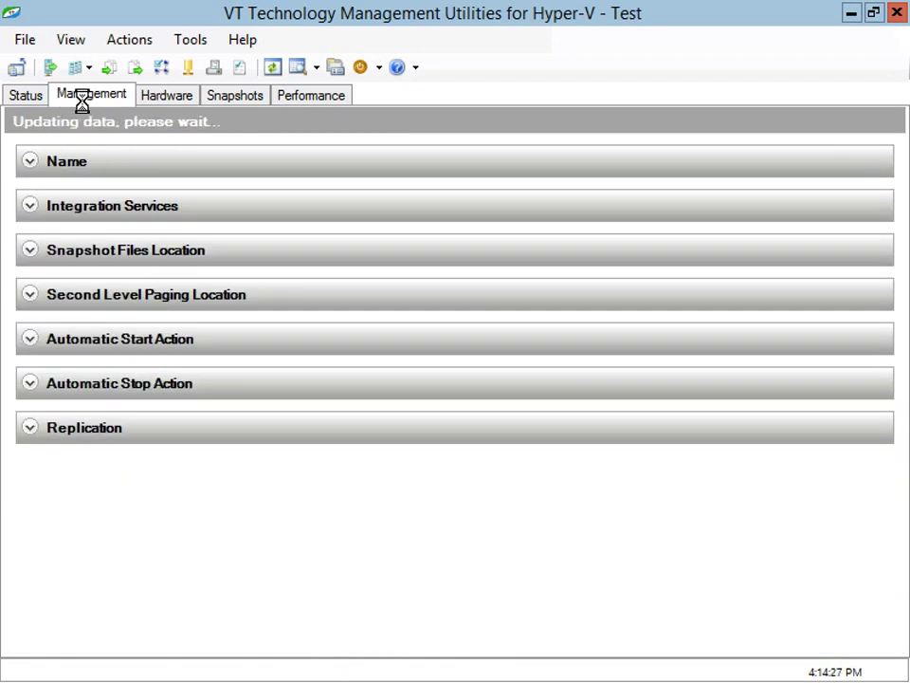
left_click(19, 97)
key("Escape")
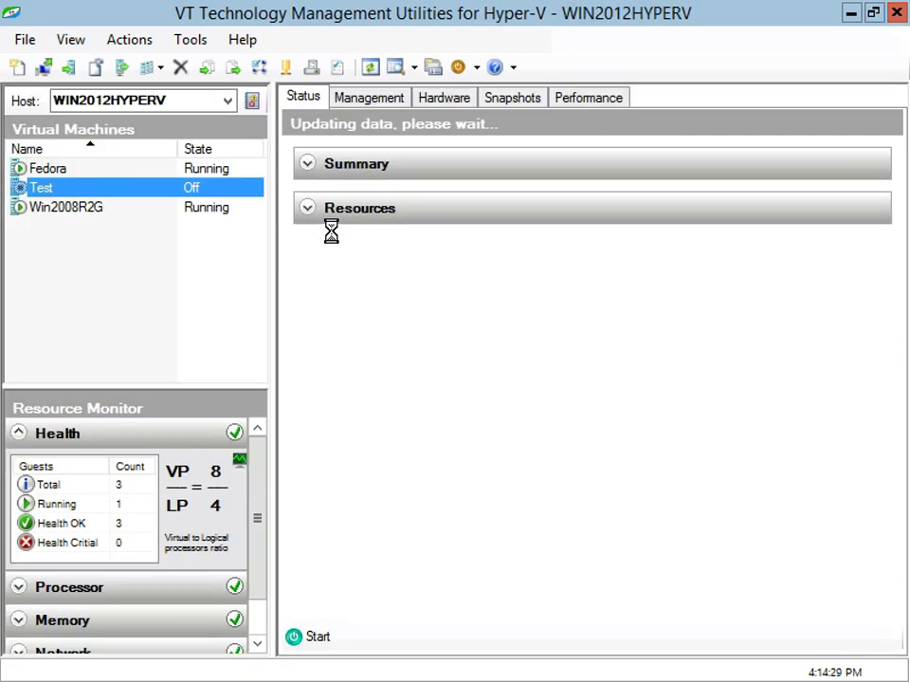
Examine the Fedora virtual machine's status and the job properties of its asynchronous Starting task
left_click(190, 175)
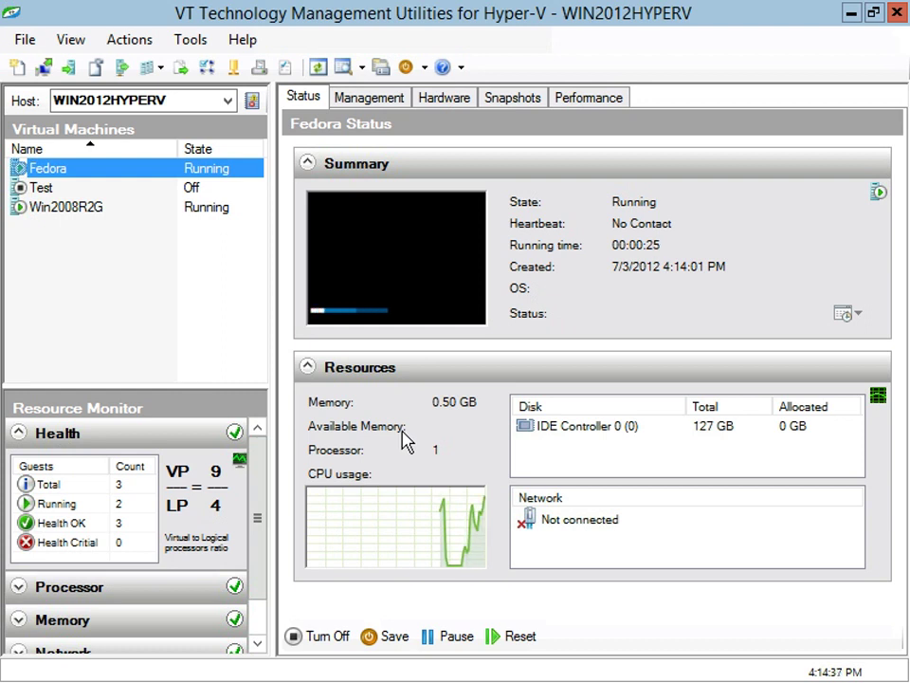
left_click(849, 313)
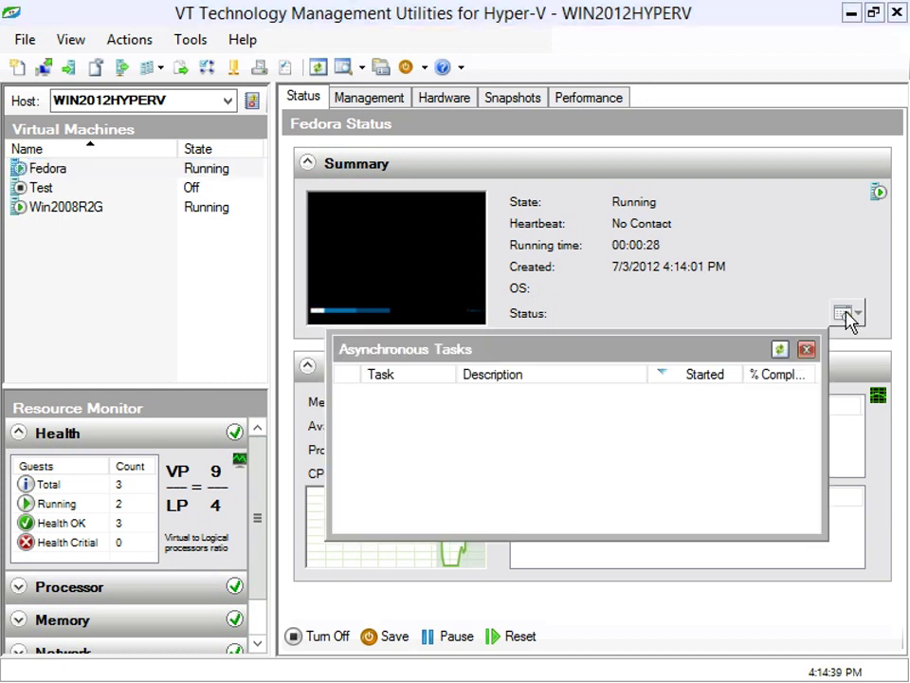
double_click(581, 395)
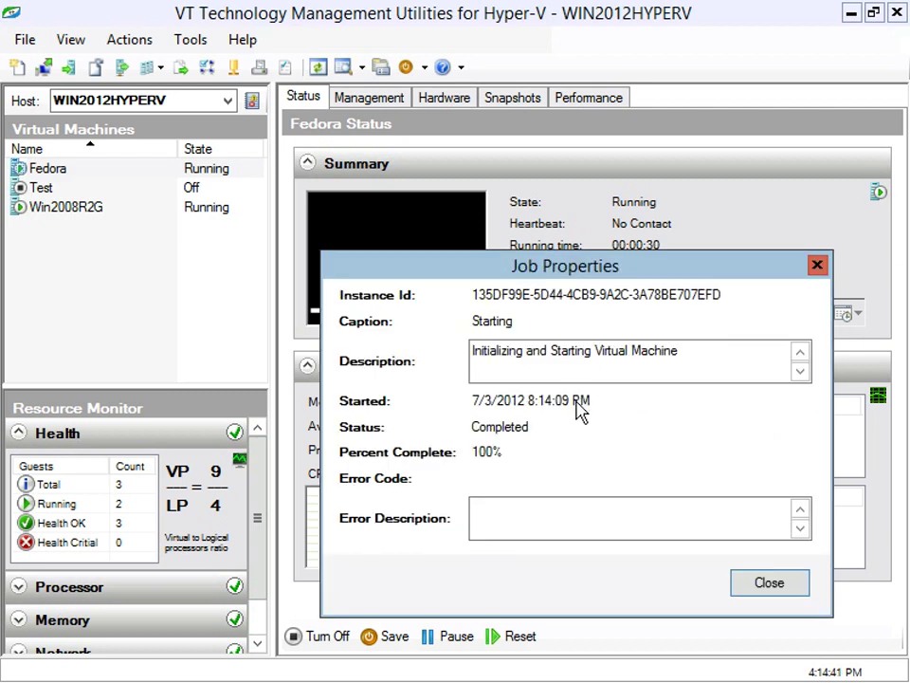
left_click(766, 584)
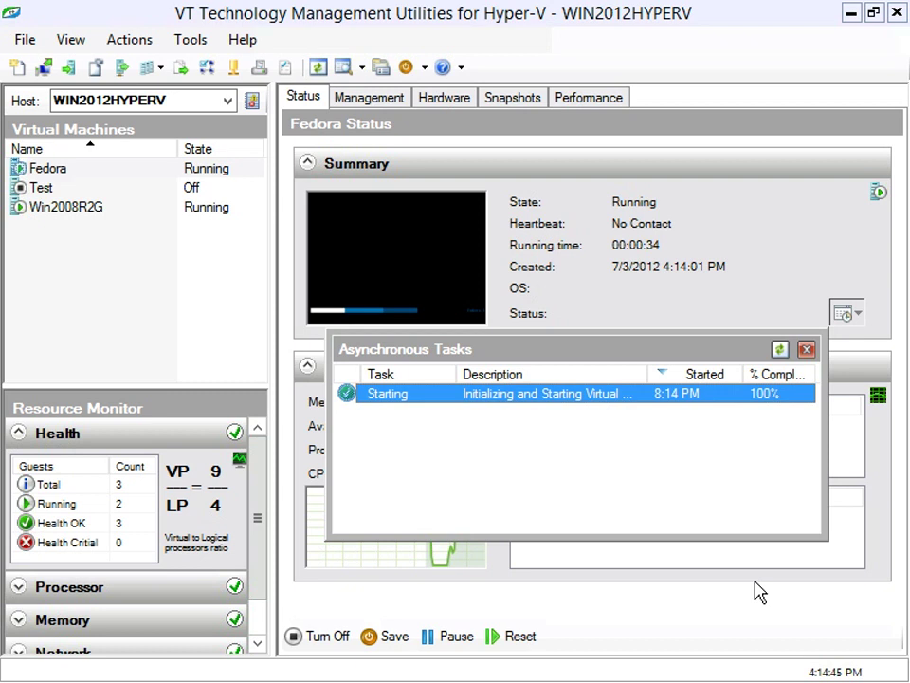
left_click(742, 583)
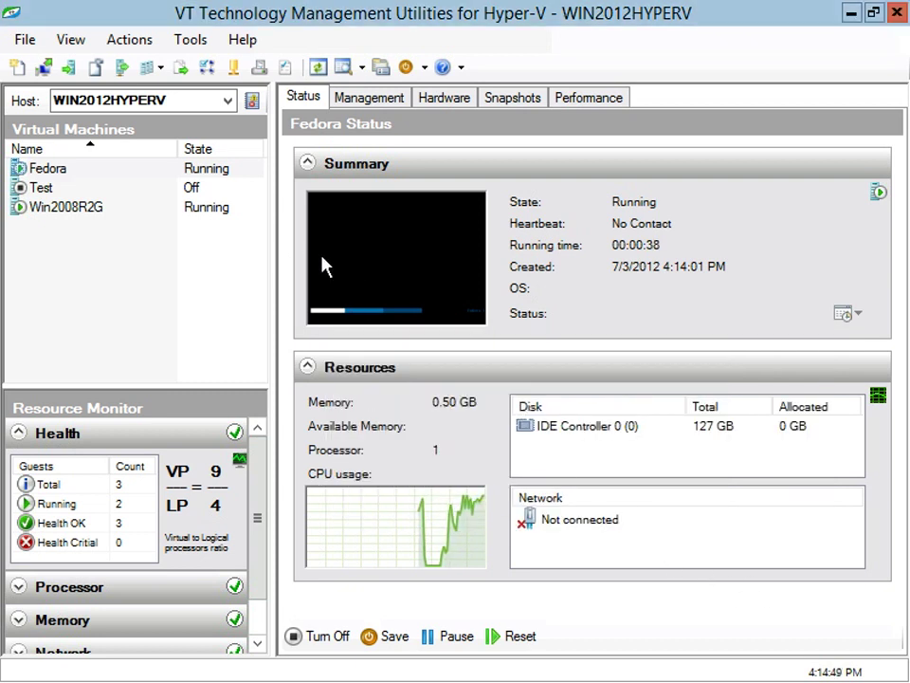
View the Fedora guest console inside the main window and go back to the machine's status
double_click(387, 270)
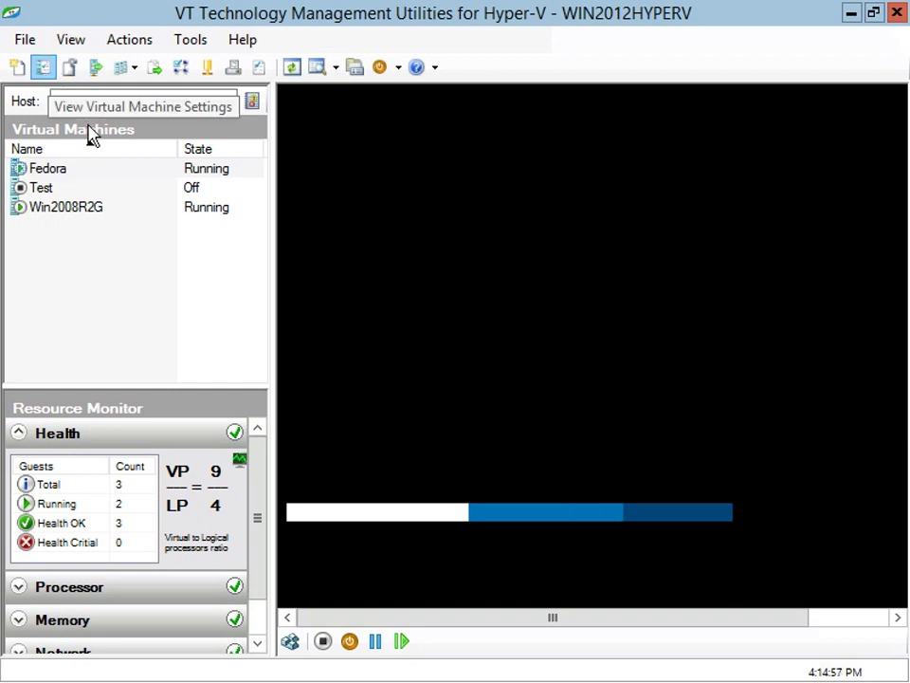
left_click(114, 169)
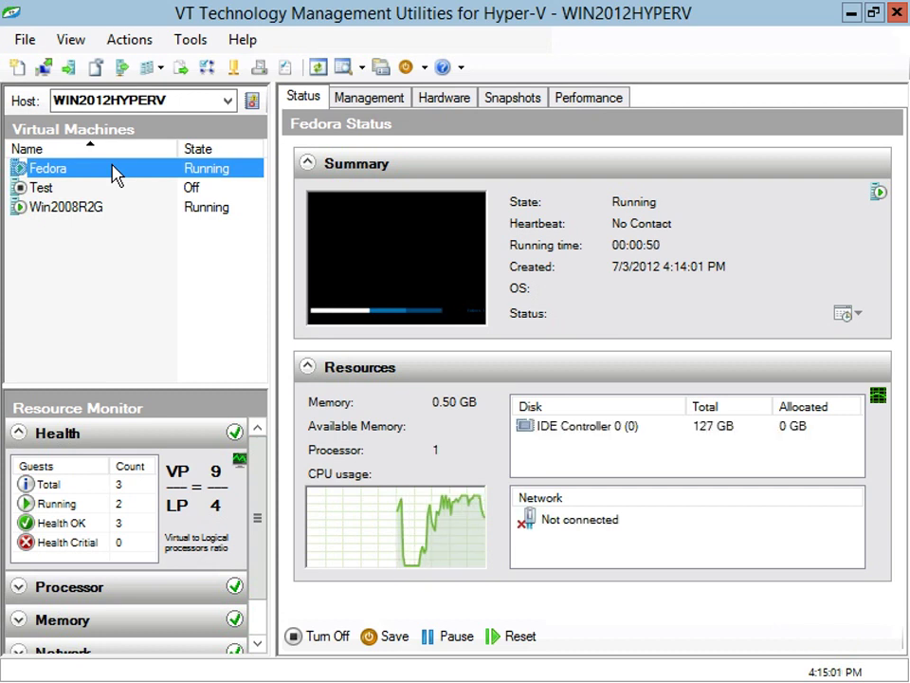
double_click(112, 166)
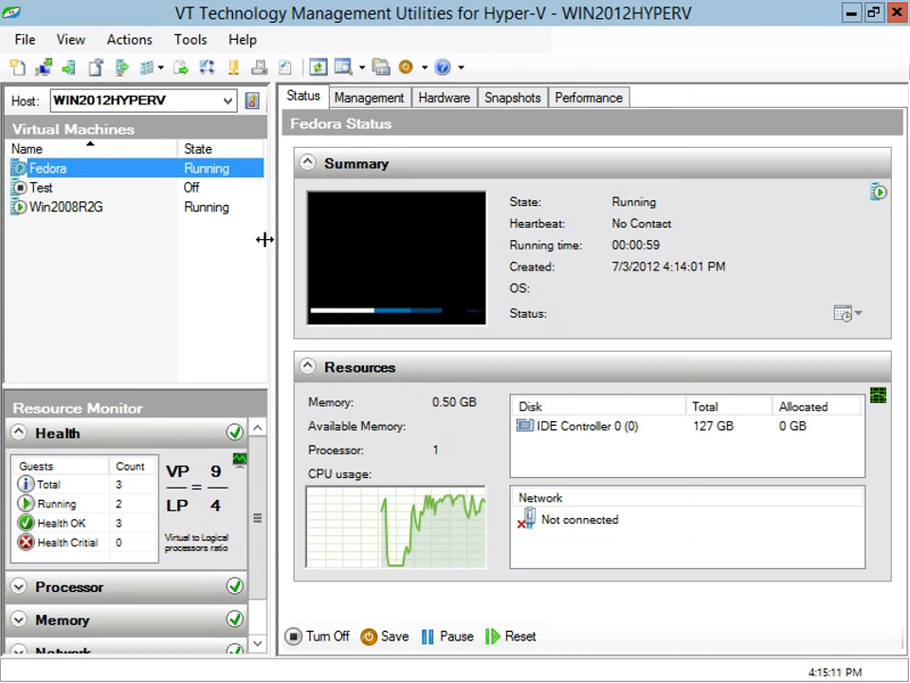
Review the resources, replication statistics and replication counters of the Win2008R2G virtual machine
left_click(166, 204)
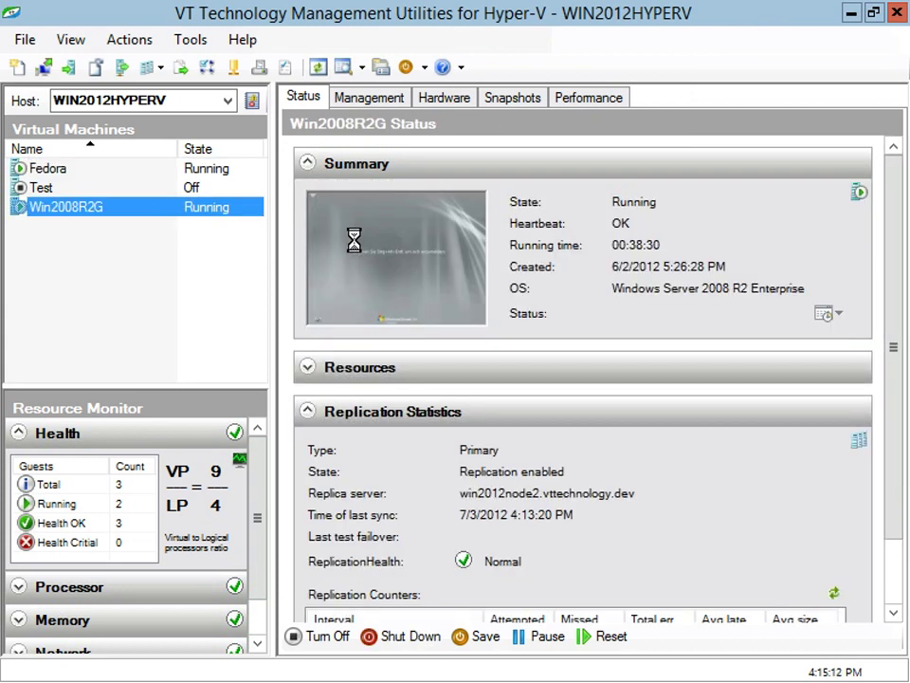
left_click(346, 370)
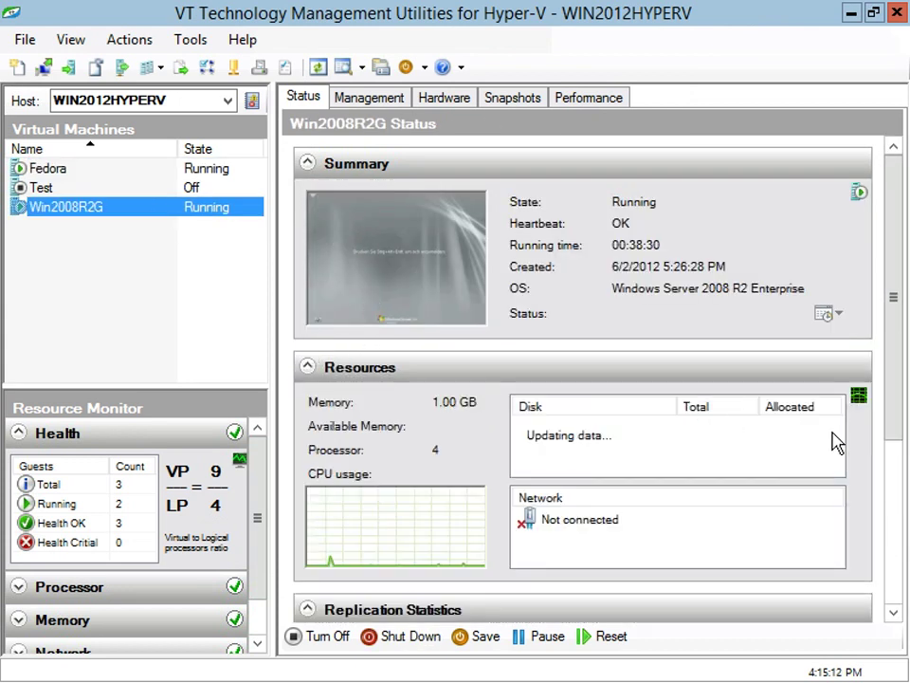
left_click_drag(887, 400, 888, 613)
left_click(552, 557)
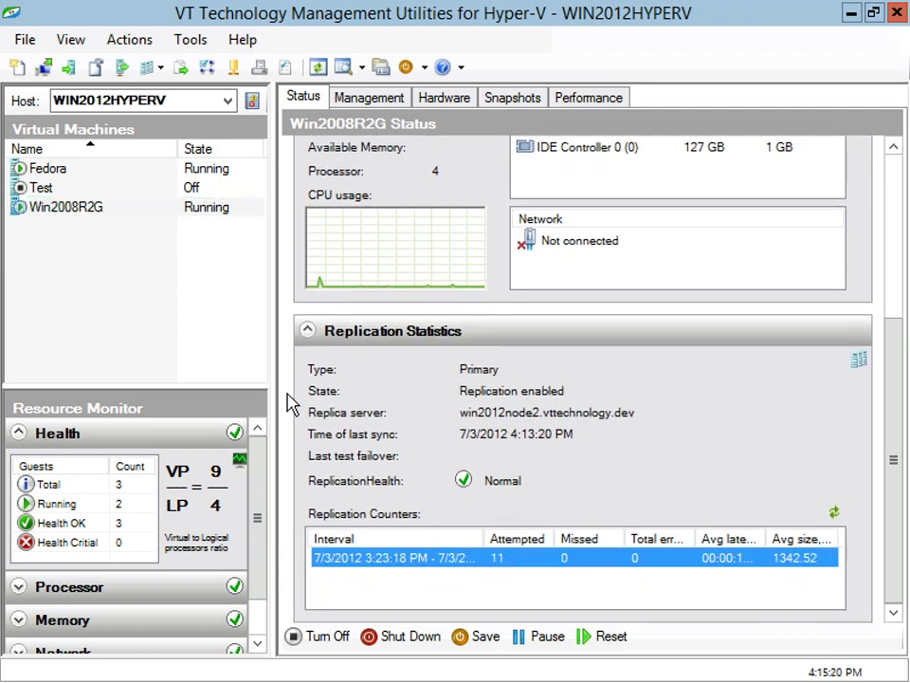
Pause replication of the Win2008R2G virtual machine
left_click(179, 212)
right_click(179, 226)
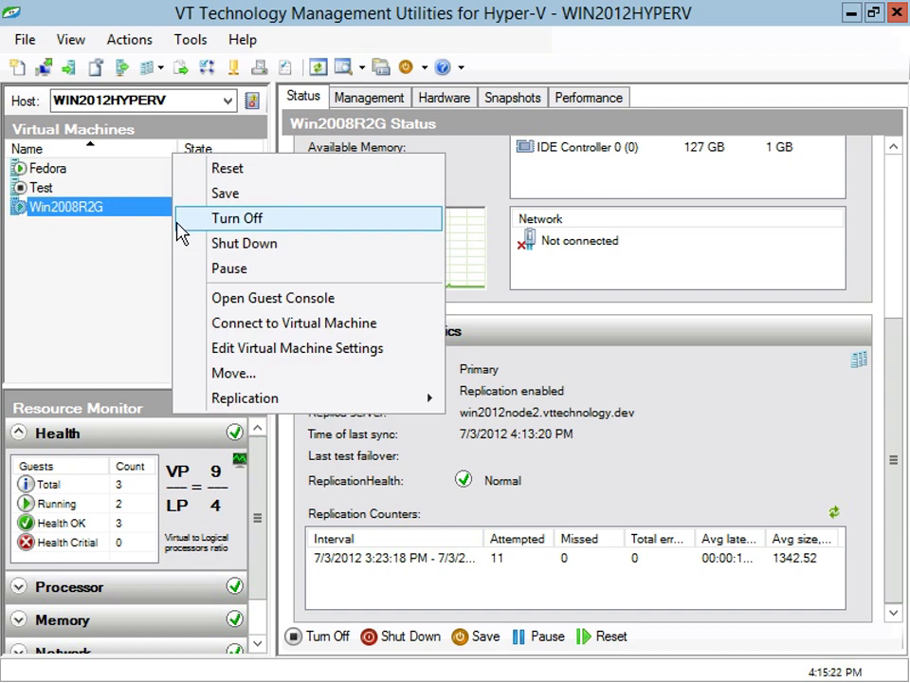
mouse_move(235, 402)
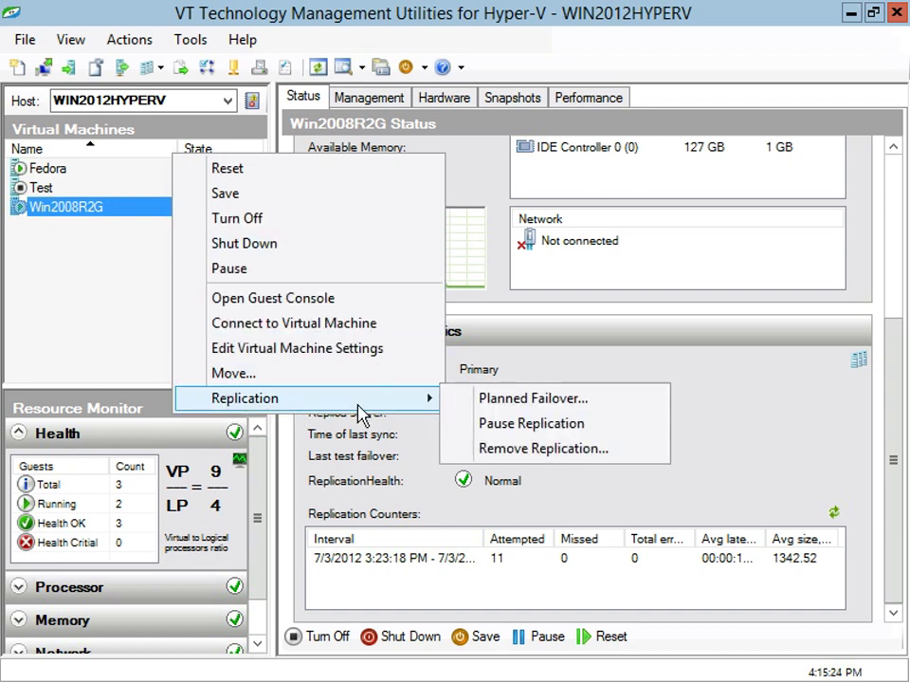
left_click(512, 426)
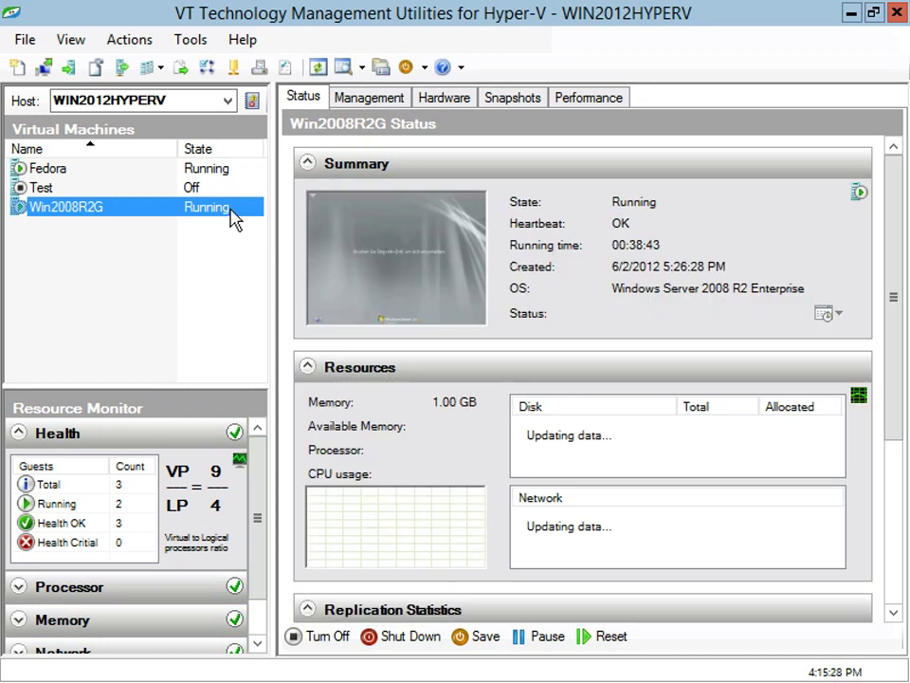
Resume replication of the Win2008R2G virtual machine without resynchronizing the primary and replica virtual machines
right_click(234, 218)
mouse_move(315, 402)
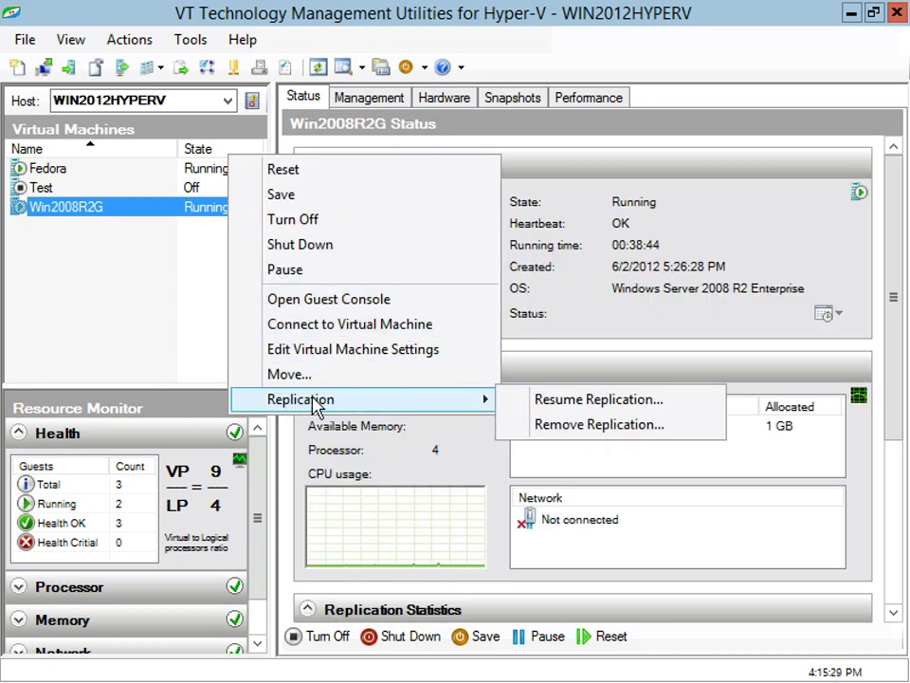
left_click(537, 402)
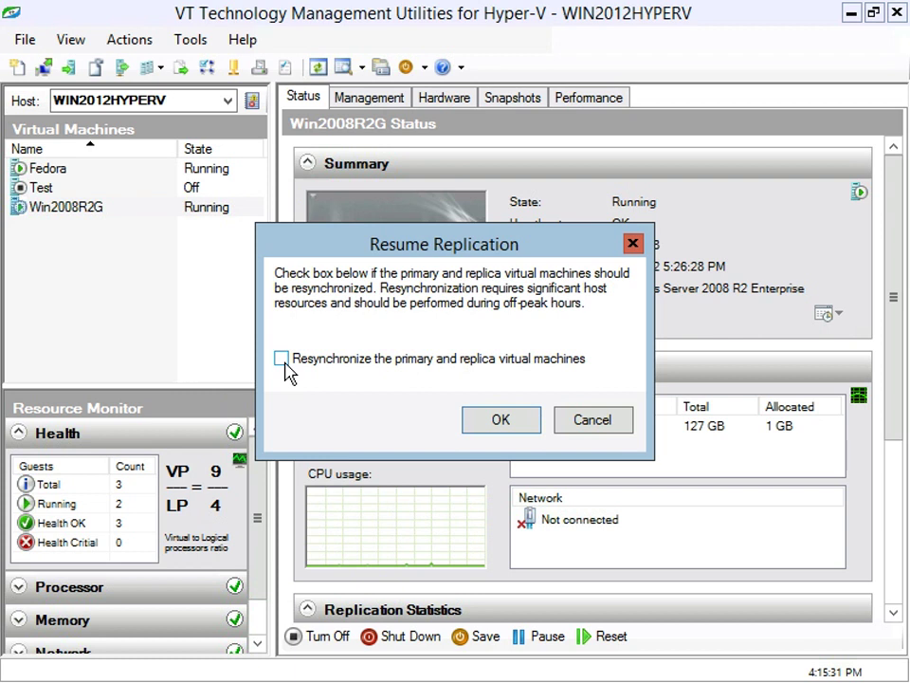
left_click(489, 420)
Start moving the Test virtual machine together with its storage, with Win2012Node2 as the destination host
left_click(170, 188)
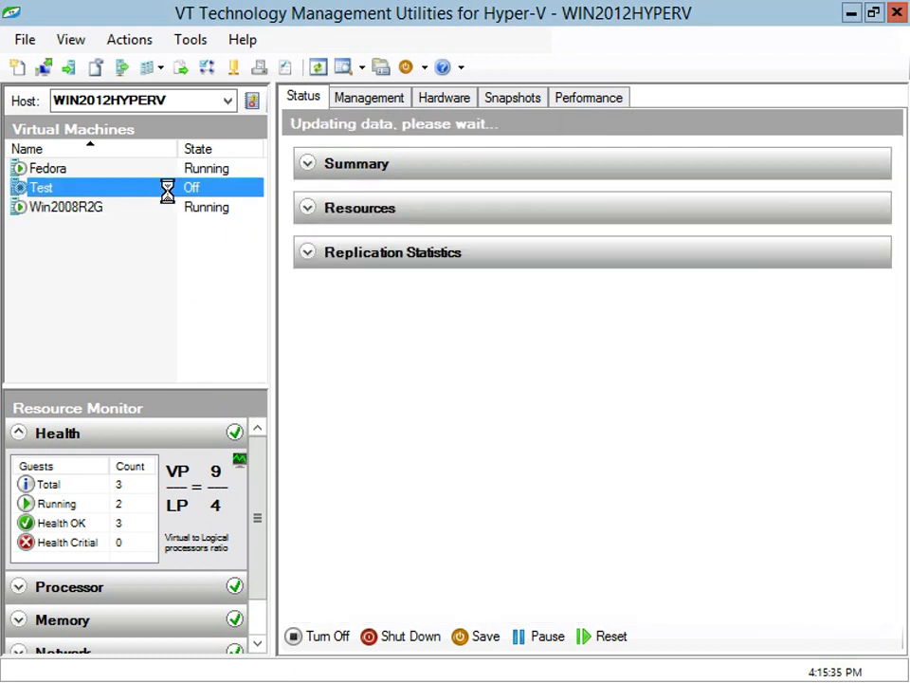
right_click(172, 191)
left_click(226, 258)
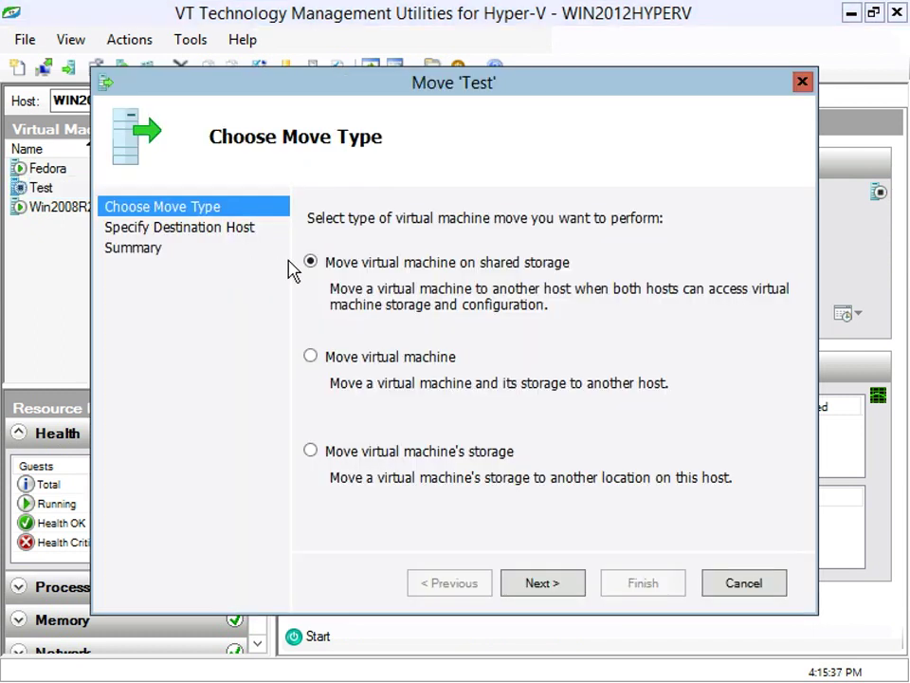
left_click(369, 368)
left_click(532, 582)
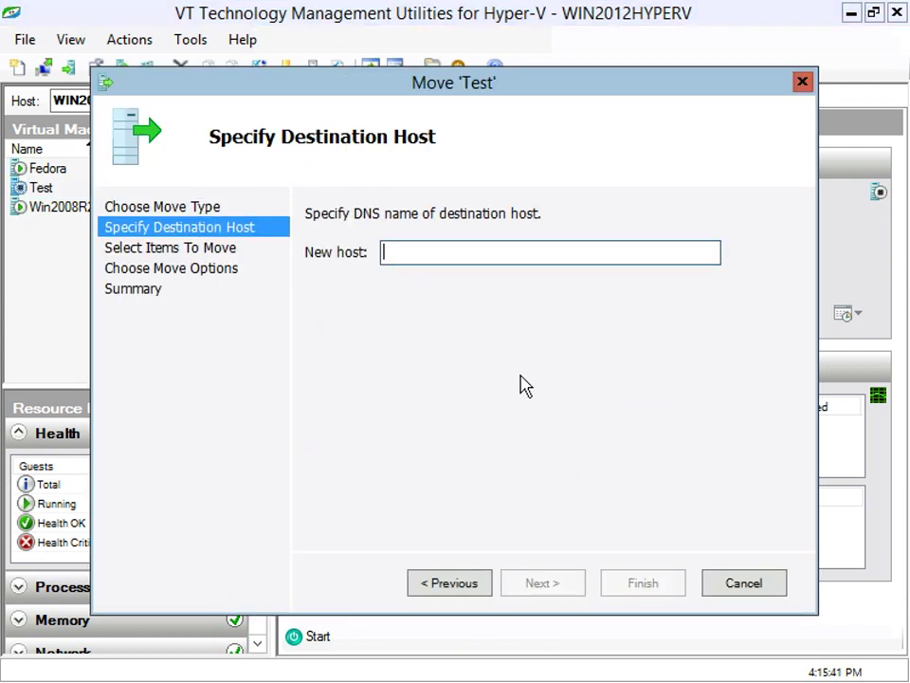
type("Win2012Node2")
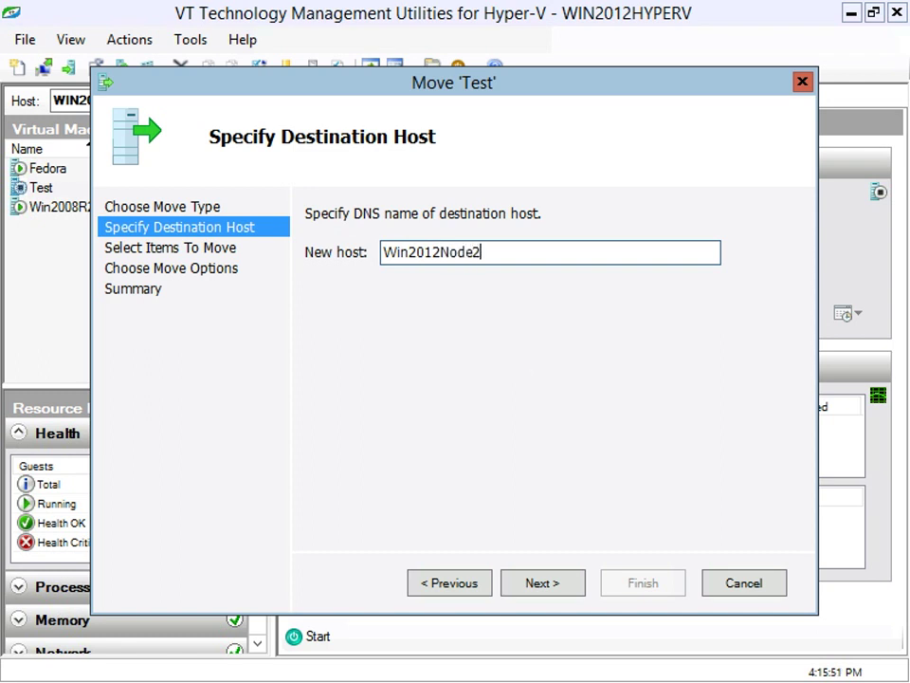
left_click(554, 583)
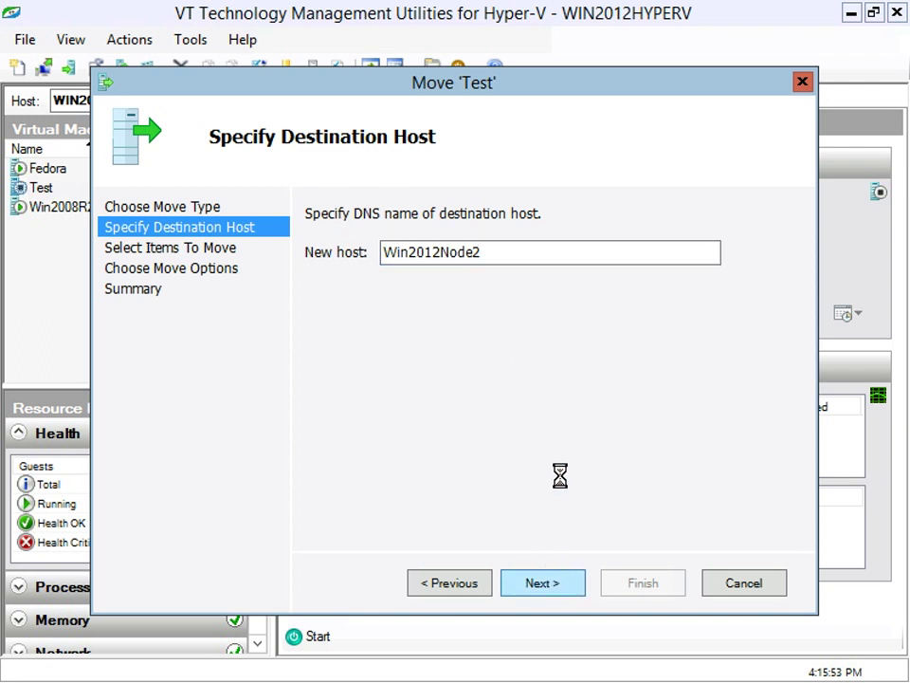
Keep the proposed items to move and set the single location for all virtual machine data to c:\temp\vms on Win2012Node2
left_click(551, 581)
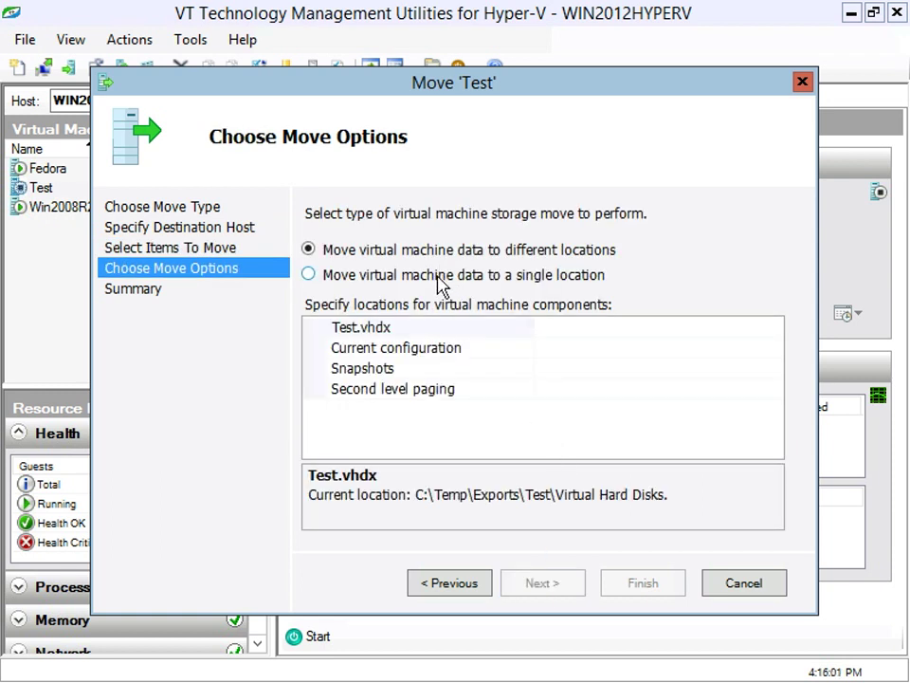
left_click(439, 278)
left_click(688, 331)
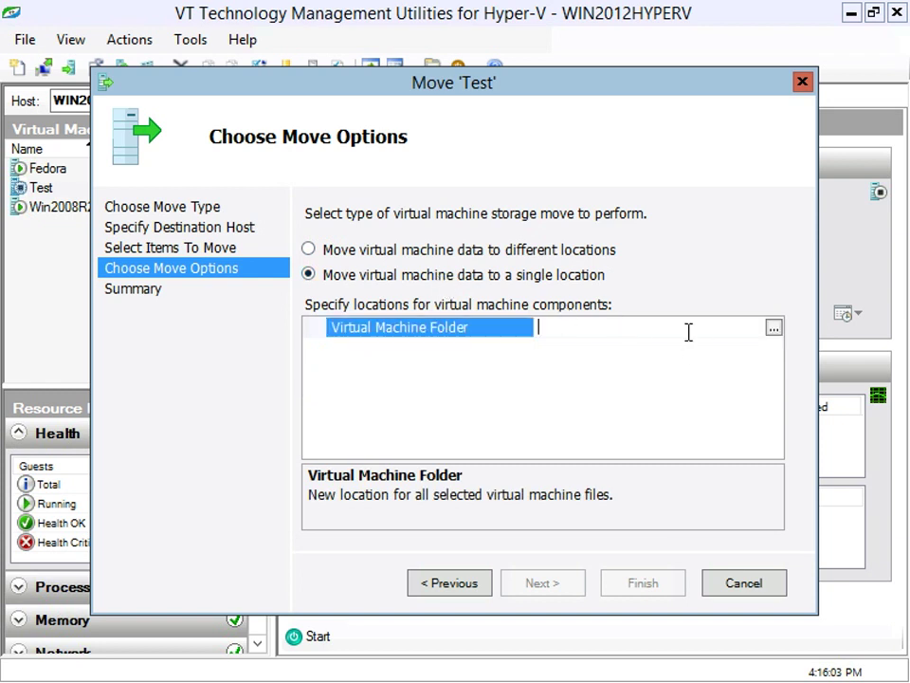
left_click(774, 329)
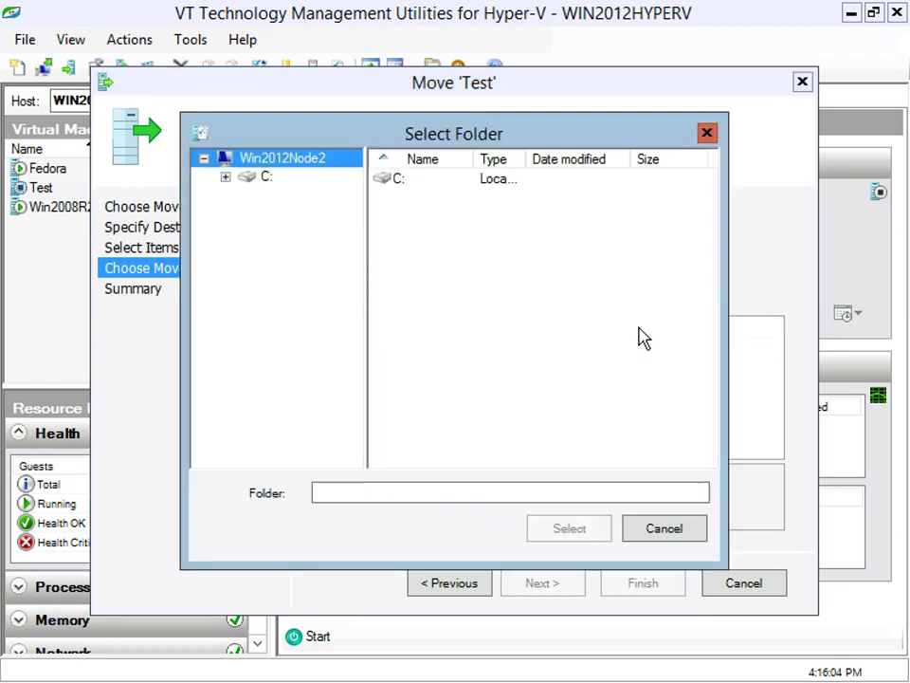
double_click(400, 182)
double_click(408, 336)
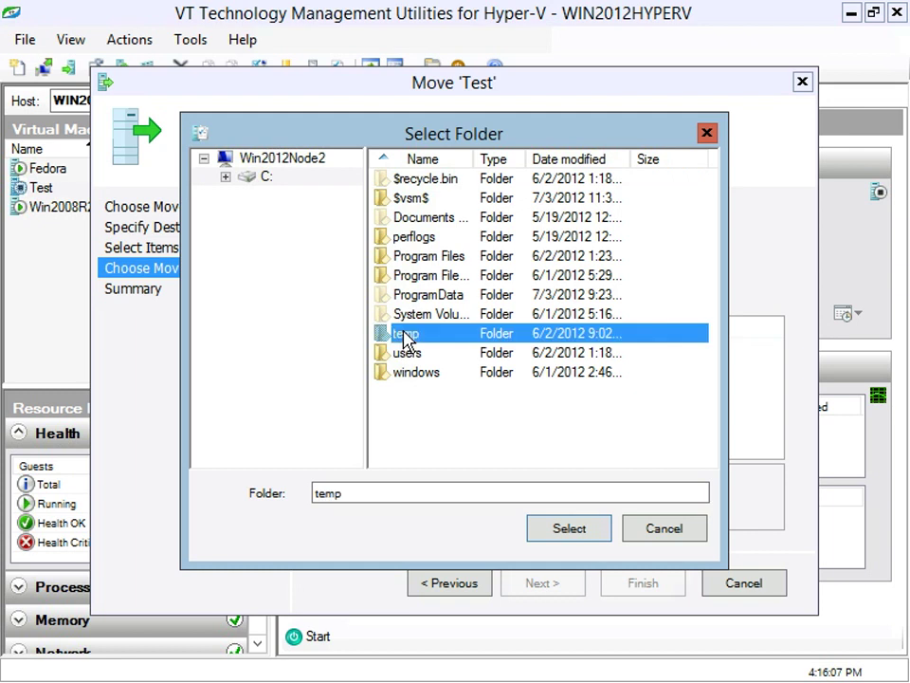
left_click(406, 223)
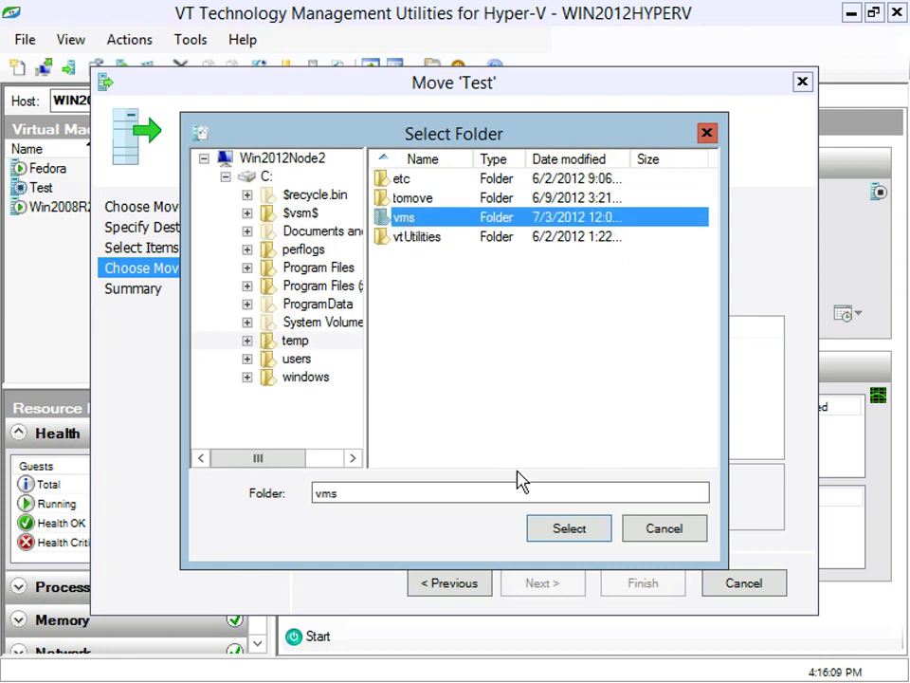
left_click(561, 529)
left_click(559, 586)
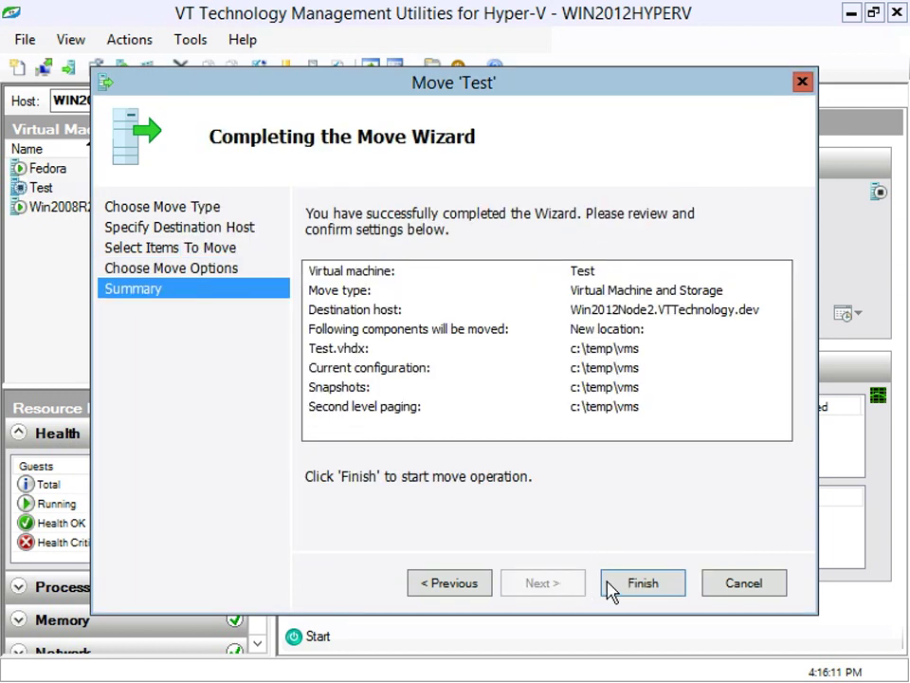
Run the move of Test, resolving the compatibility conflict by removing the Fibre Channel adapter
left_click(636, 592)
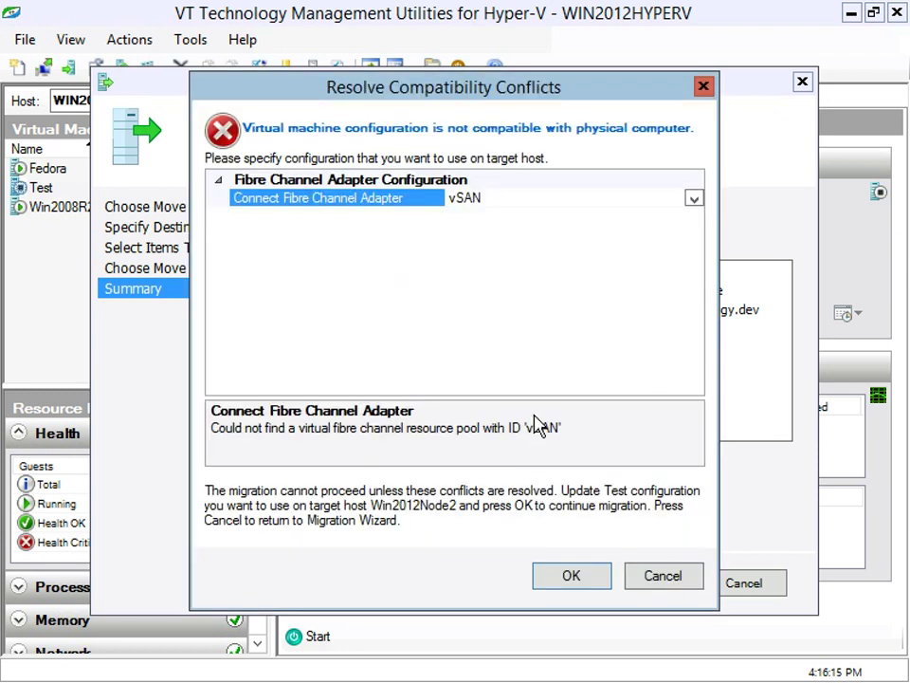
left_click(695, 200)
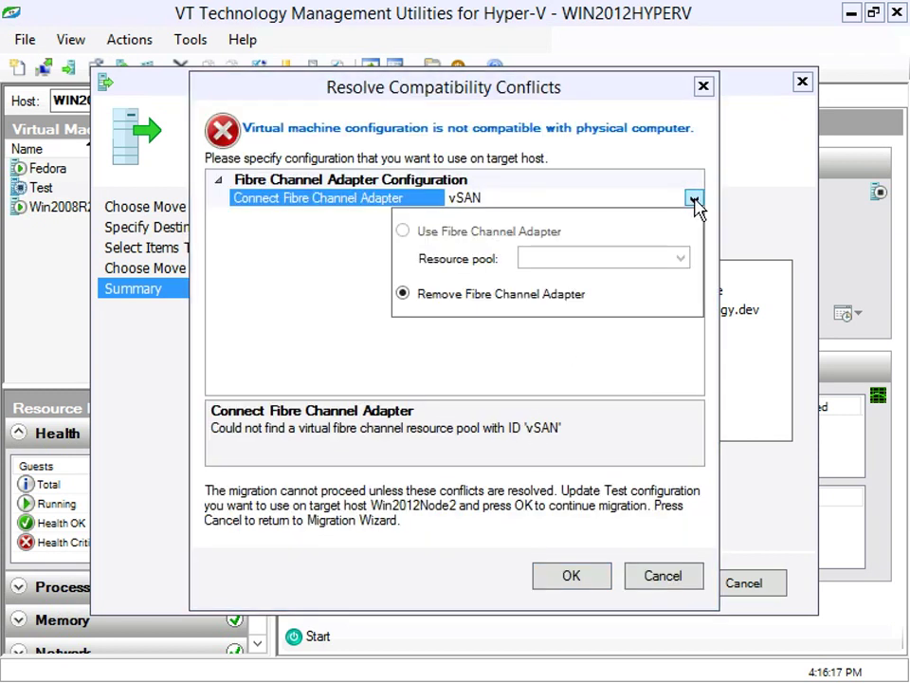
left_click(463, 301)
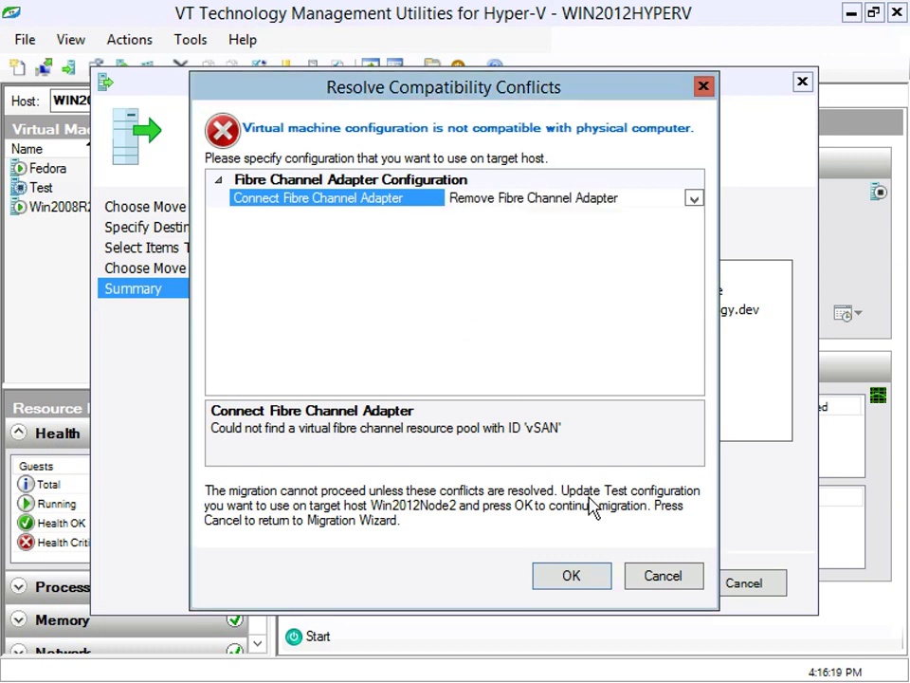
left_click(580, 574)
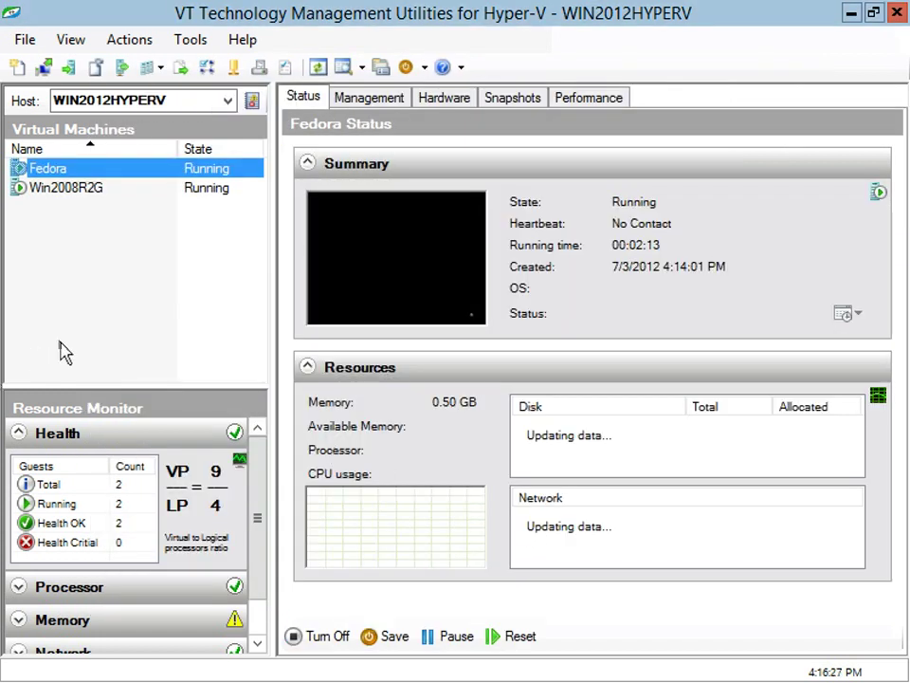
Enlarge the Resource Monitor area and expand its Memory and Network sections to view the host's usage
left_click(19, 619)
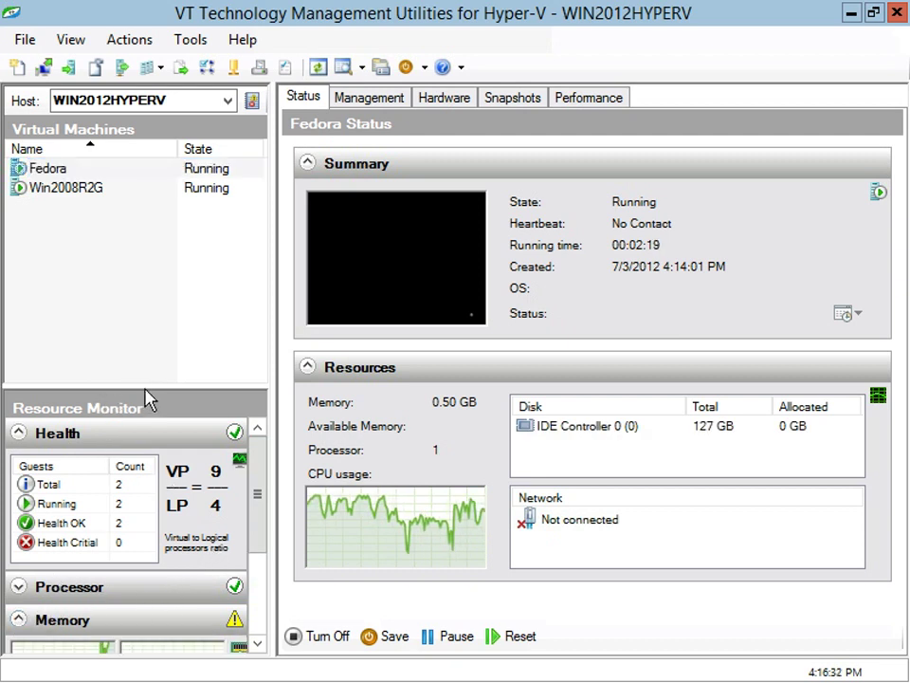
left_click_drag(136, 387, 139, 197)
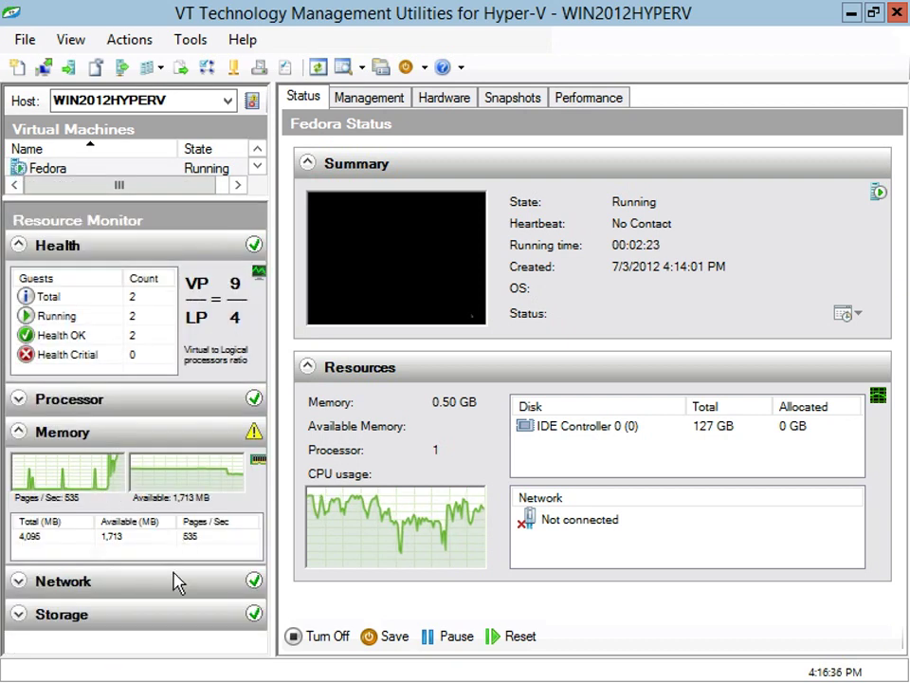
left_click(19, 582)
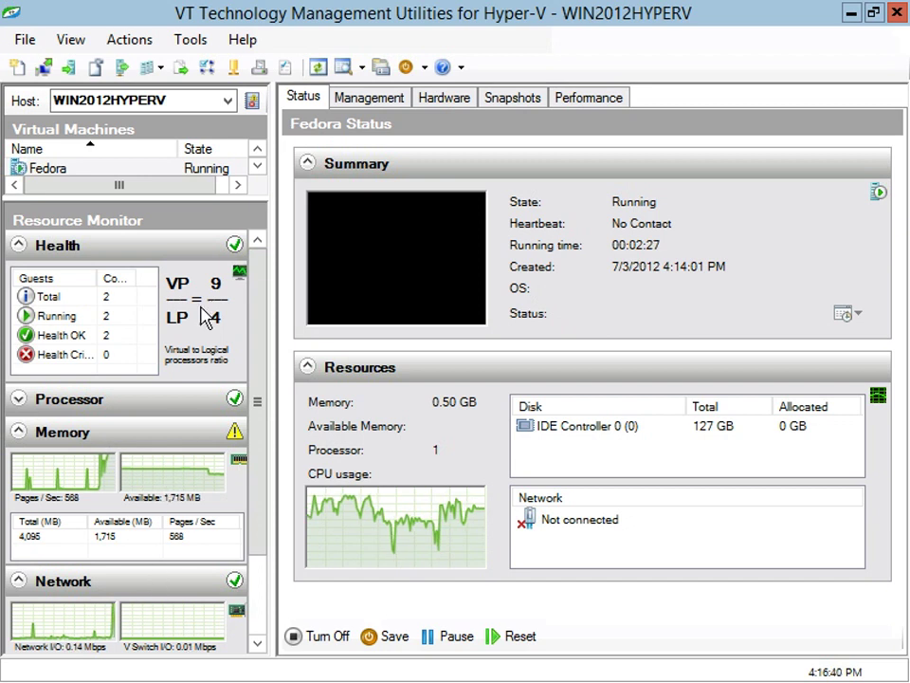
Review the vSAN Fibre Channel SAN and the StorePool resource pool in the Virtual Storage Manager, leaving both unchanged
left_click(232, 68)
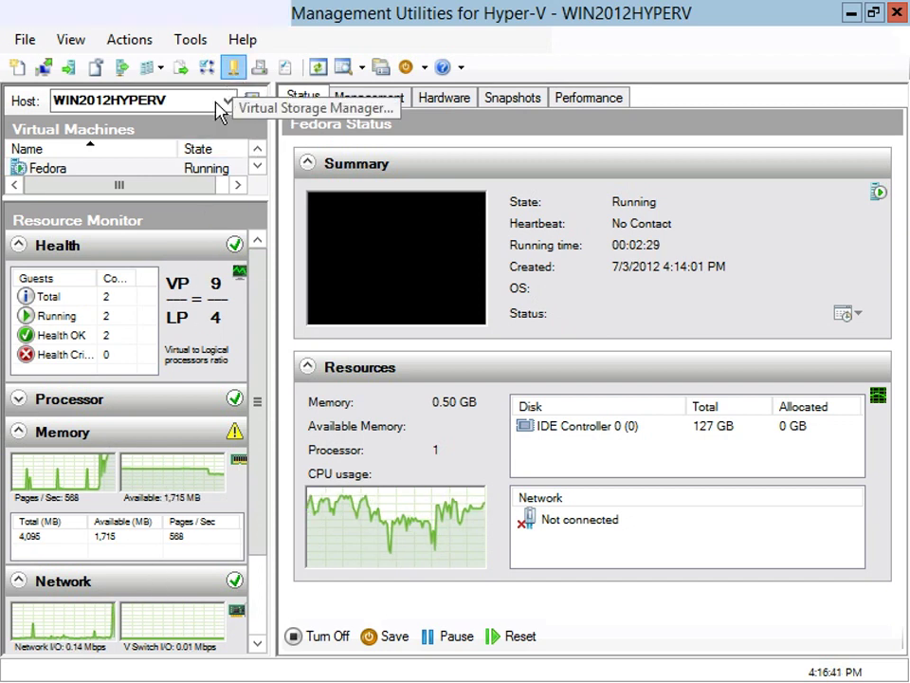
left_click(188, 164)
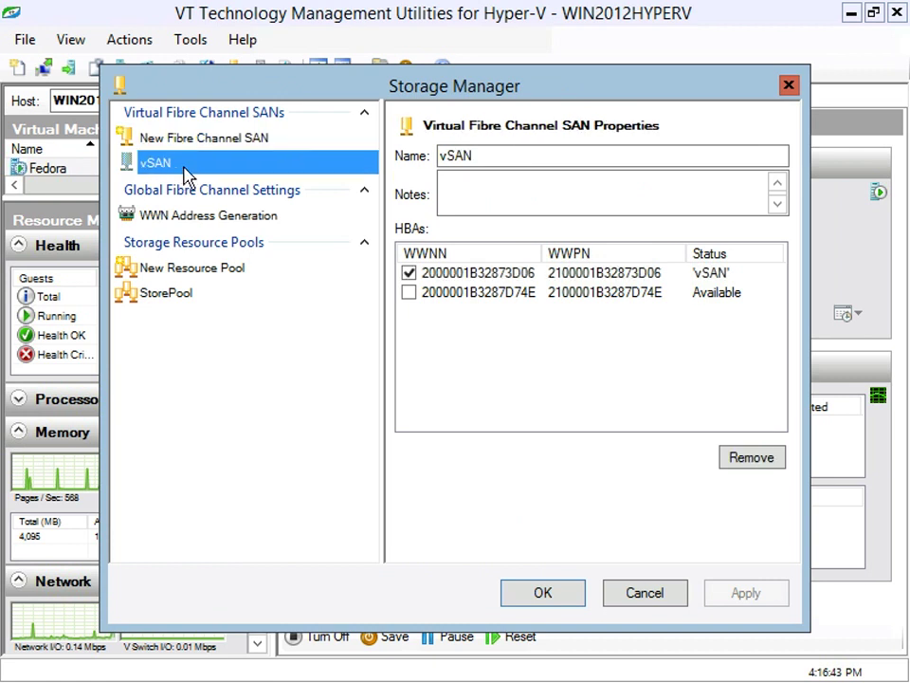
left_click(188, 300)
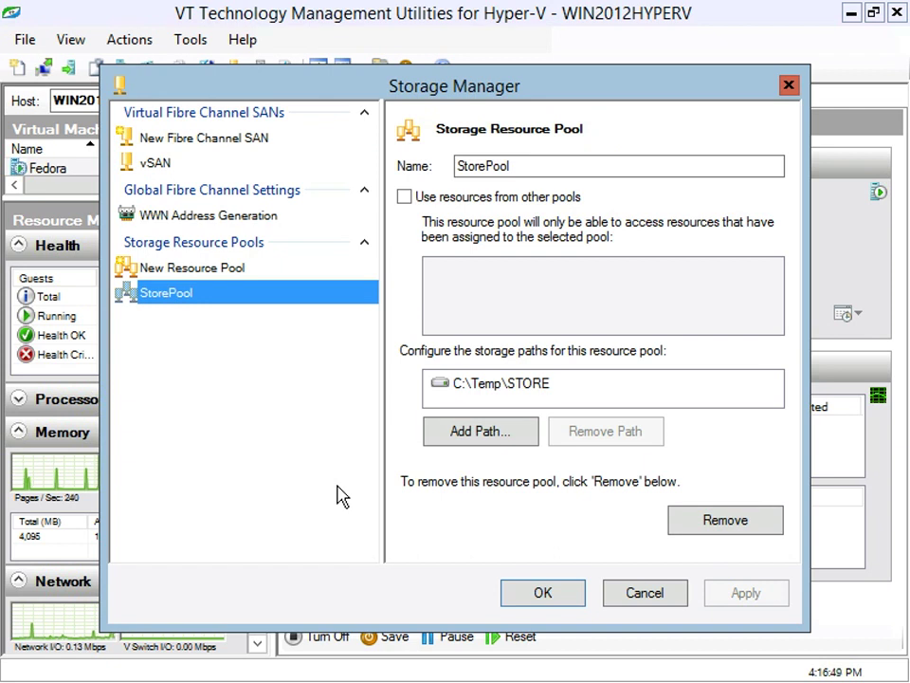
key("Escape")
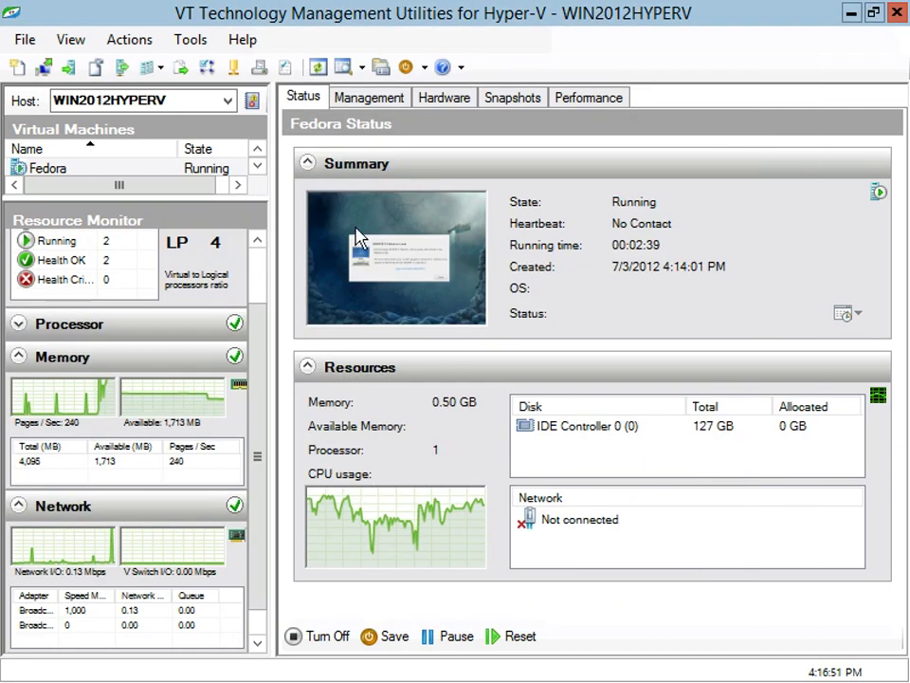
Look through the virtual hard disk creation wizard with the VHDX format, up to its options, without creating a disk
left_click(260, 67)
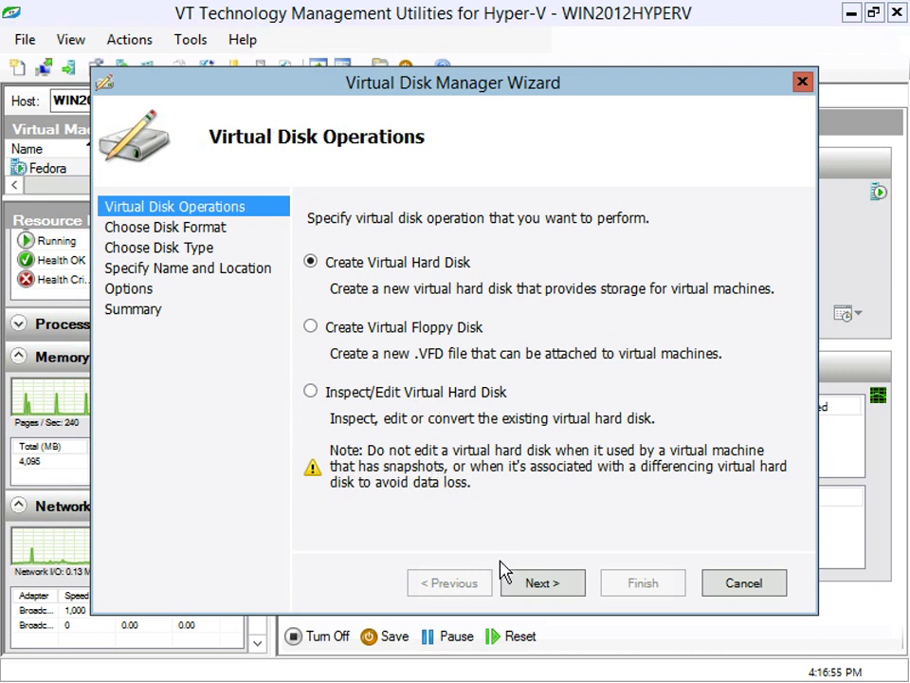
left_click(528, 587)
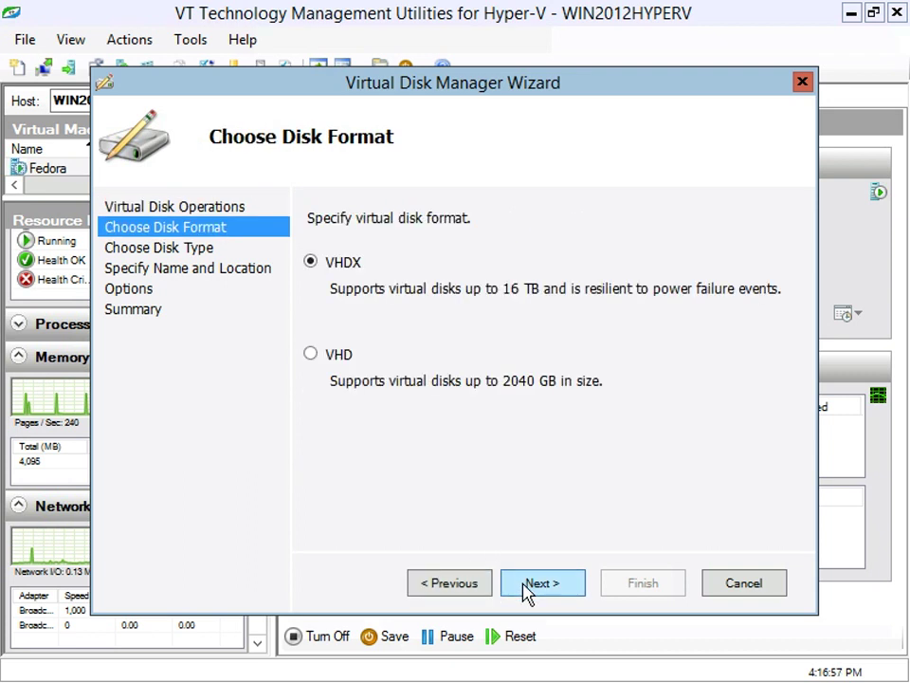
left_click(527, 588)
left_click(527, 588)
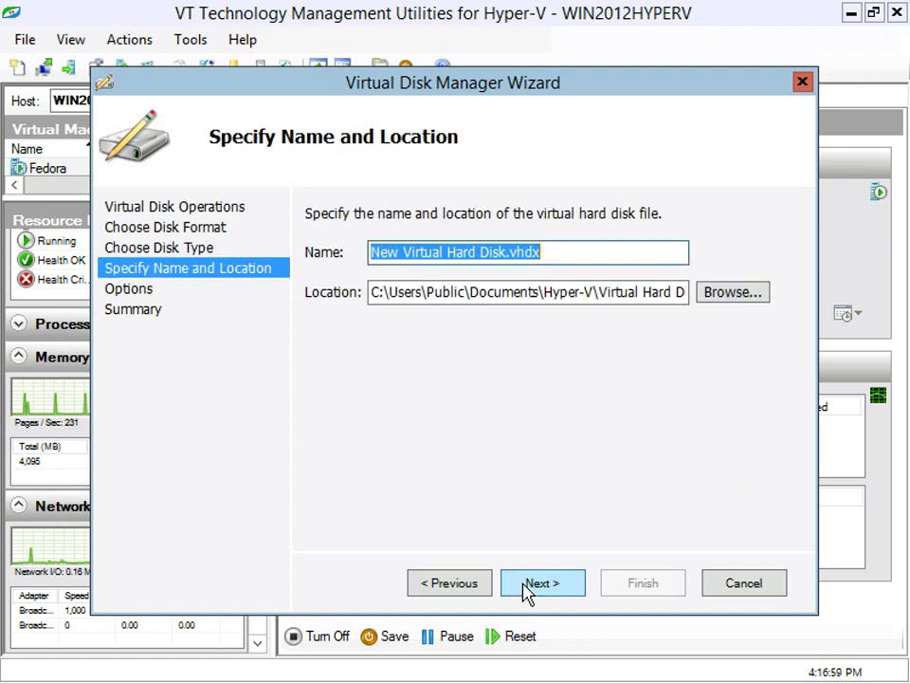
left_click(527, 588)
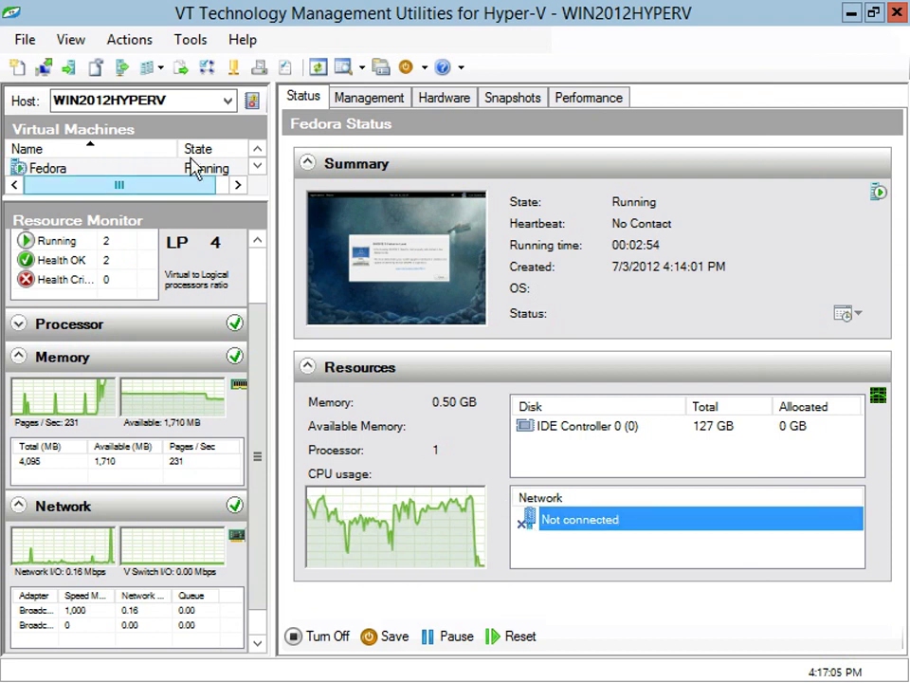
Switch the managed Hyper-V host to the remote server Win2012Node2 with its virtual machine list
left_click(163, 137)
left_click(314, 191)
left_click(319, 164)
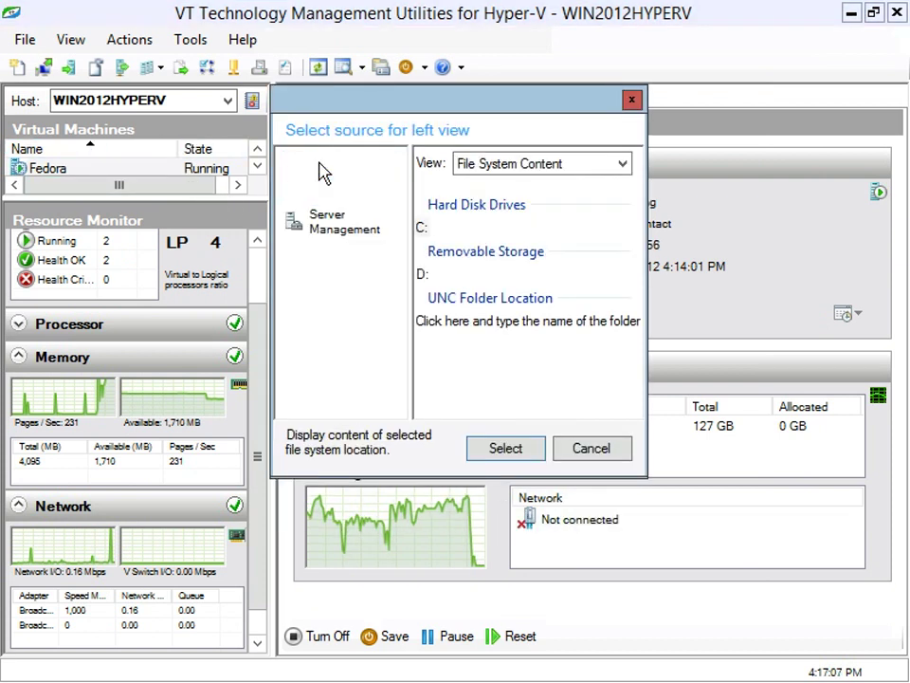
left_click(437, 279)
left_click(463, 308)
type("Win2012Node")
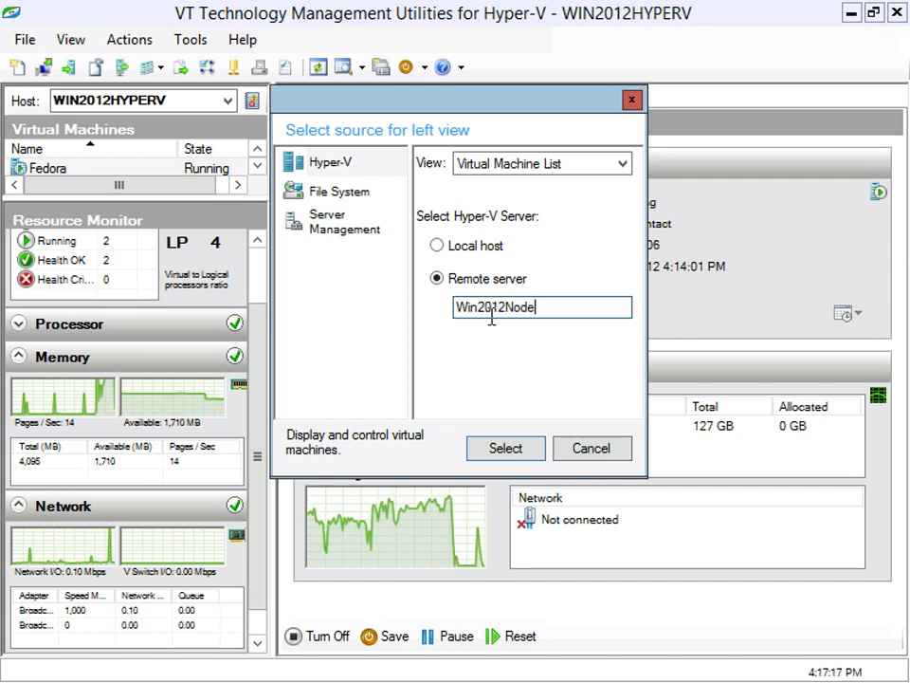
type("2")
left_click(506, 449)
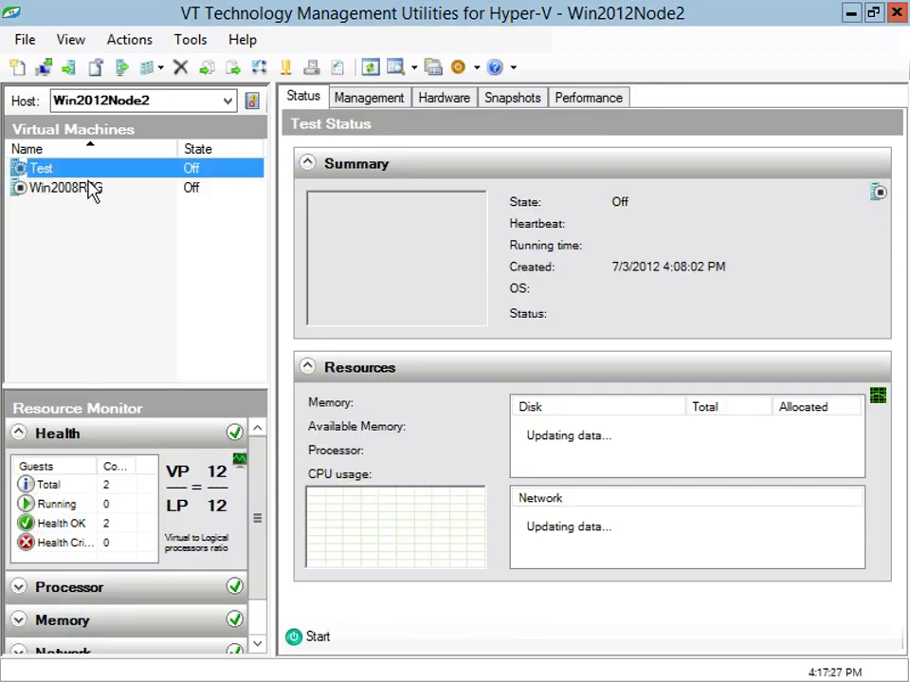
Examine the replication statistics of the Win2008R2G replica on Win2012Node2, with the resources section collapsed
left_click(87, 187)
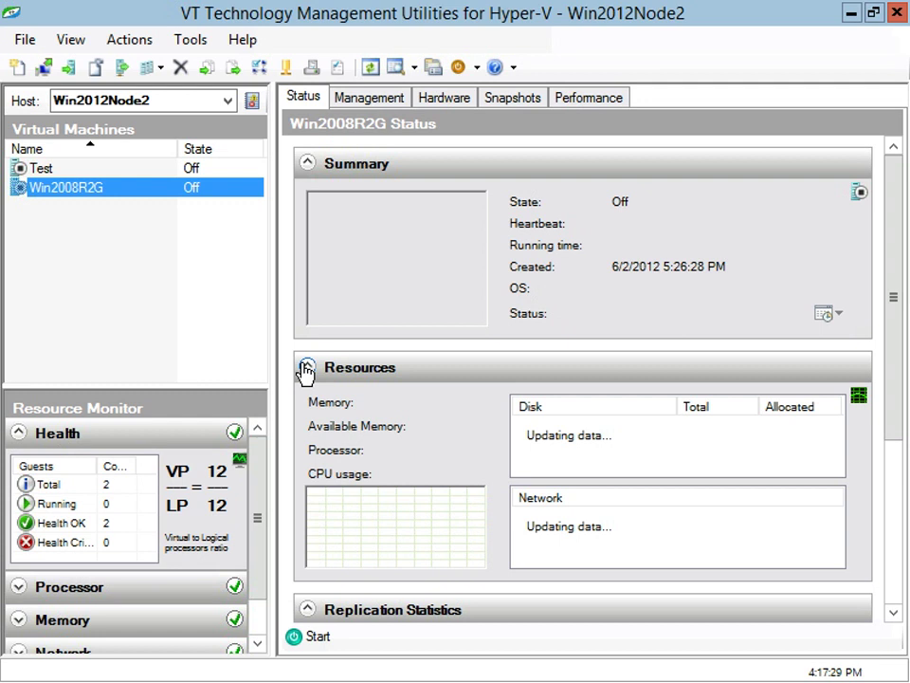
left_click(308, 366)
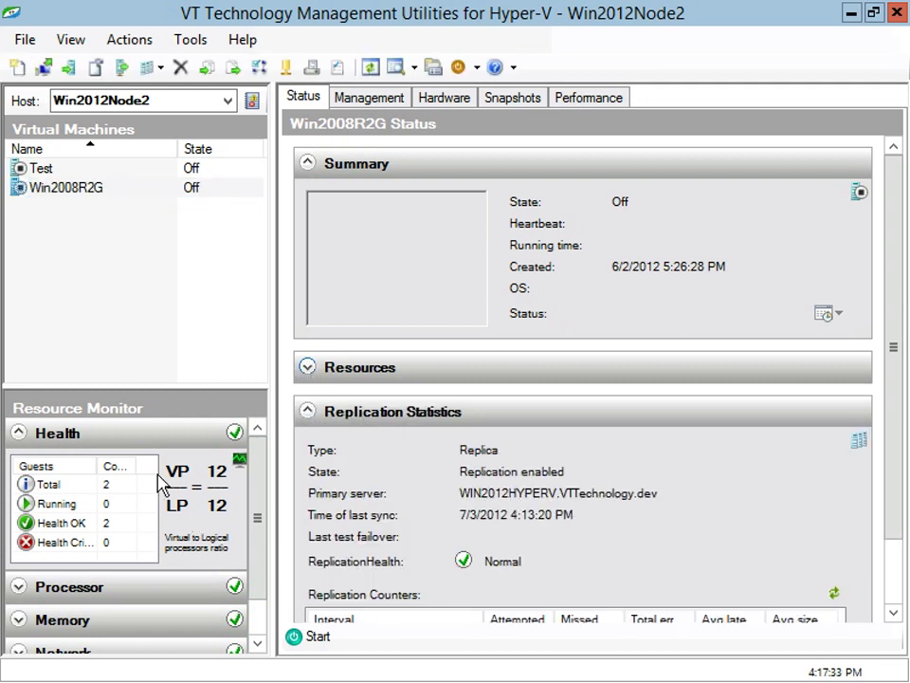
Open the host's Hyper-V event log and read the properties of the most recent error with event ID 24000
left_click(256, 101)
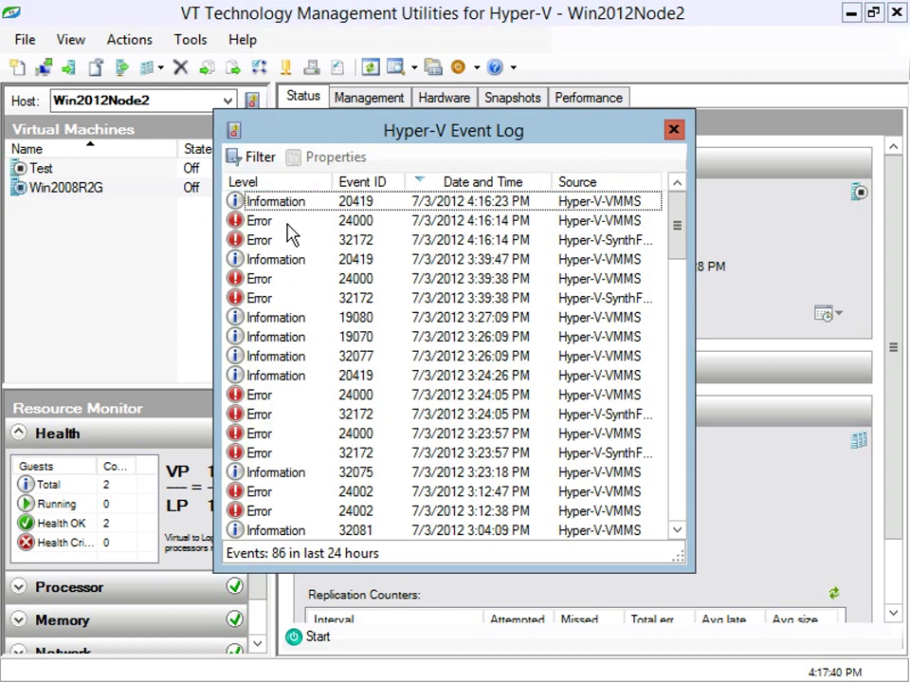
left_click(288, 225)
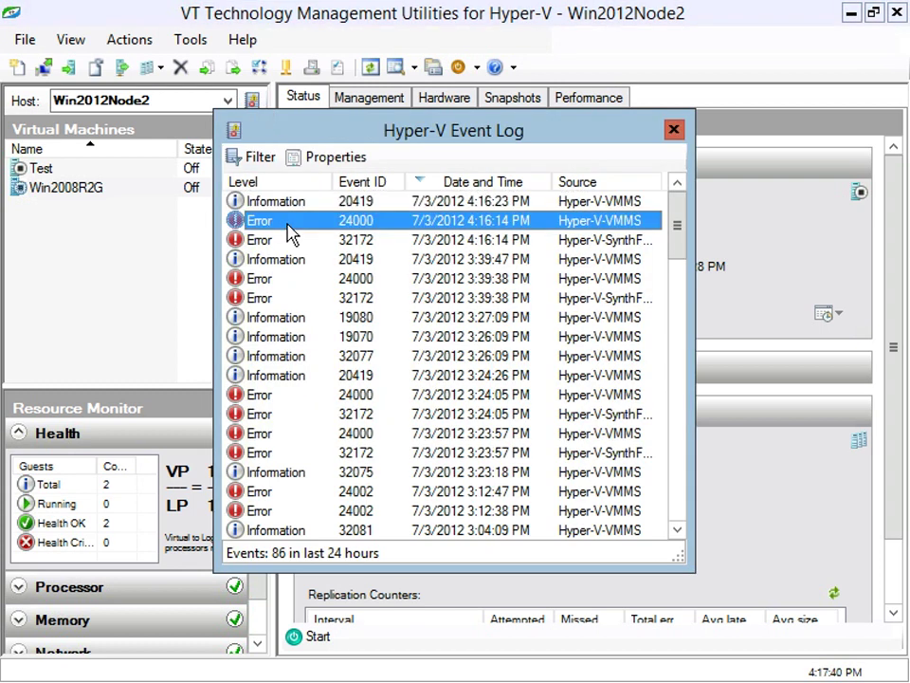
double_click(288, 225)
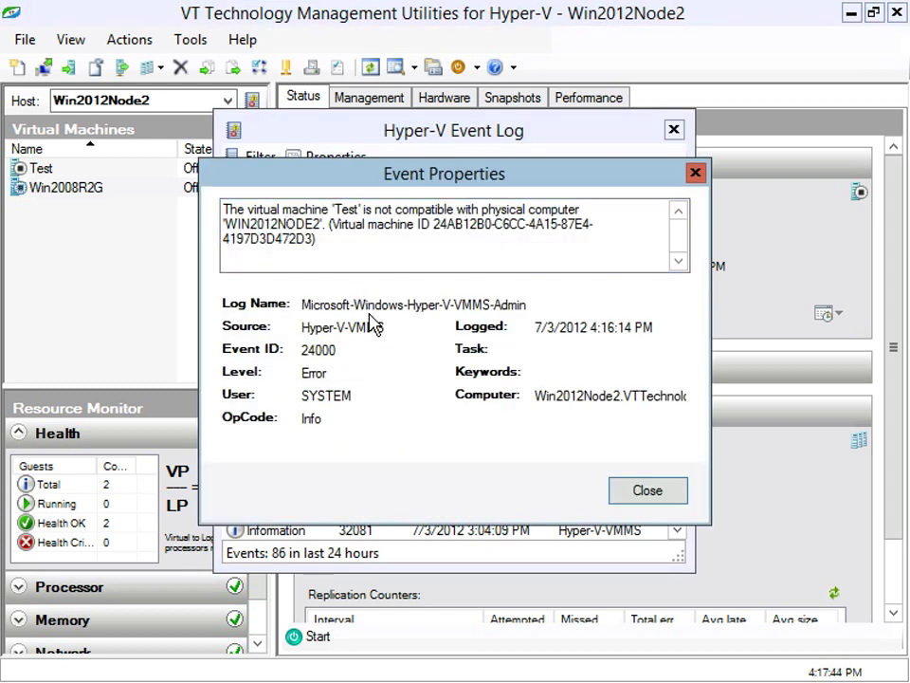
key("Escape")
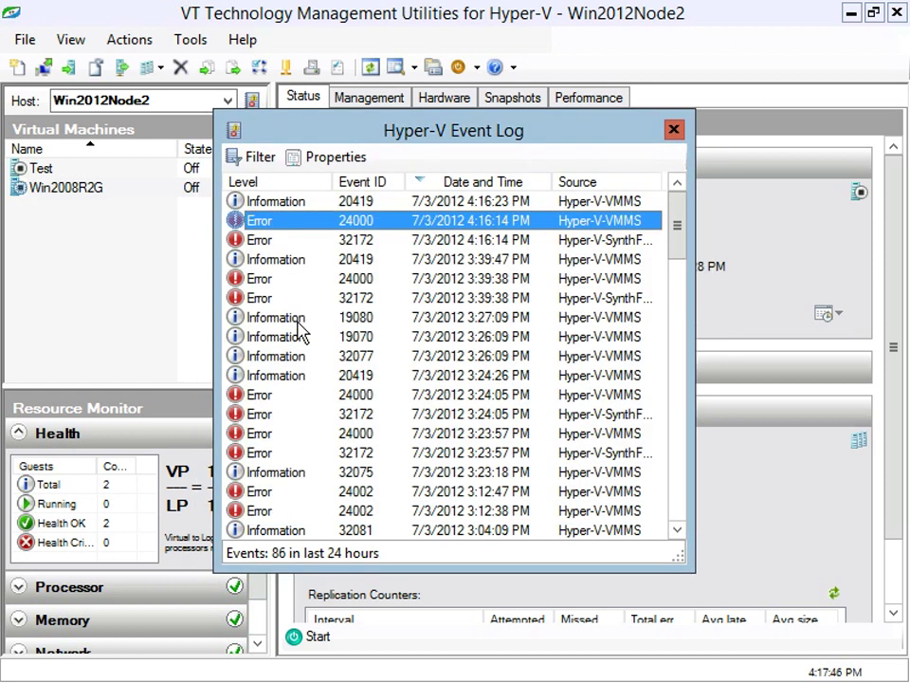
Close the event log, show the file system content of C: in the left view, and open its Temp folder
key("Escape")
key("alt+F1")
left_click(315, 232)
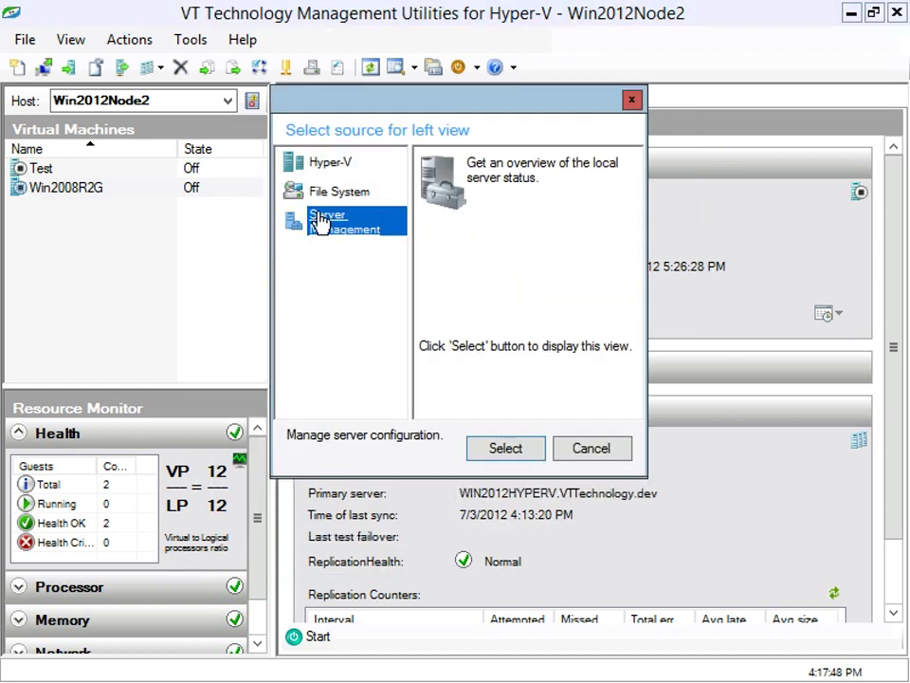
left_click(322, 194)
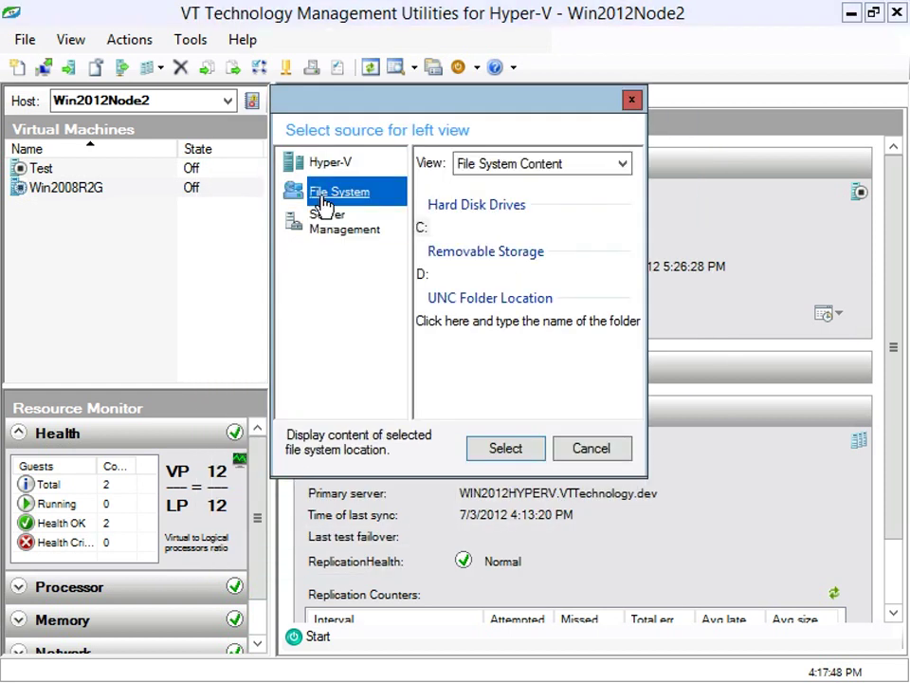
left_click(484, 448)
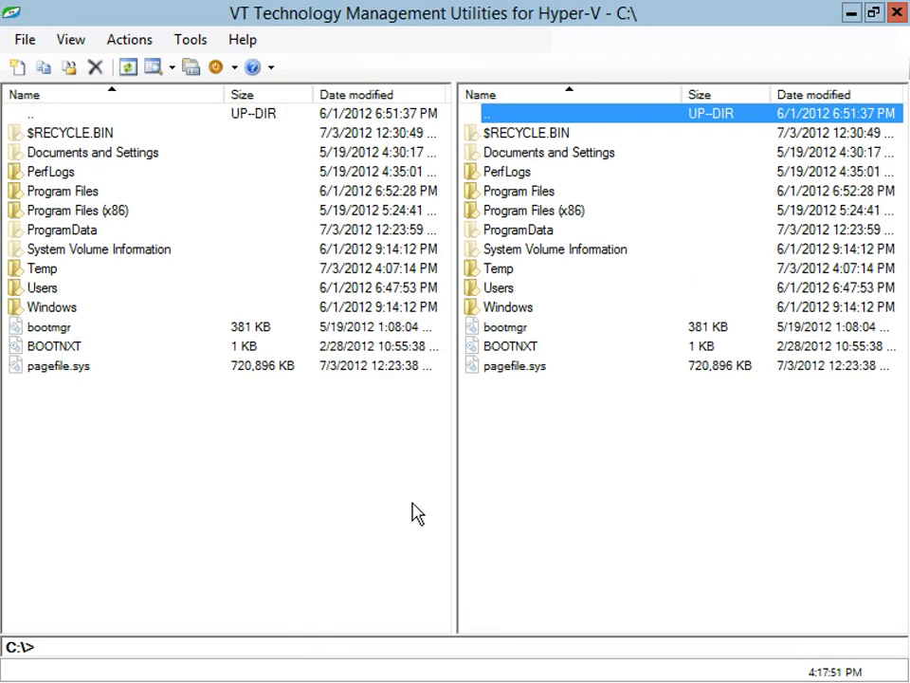
double_click(57, 273)
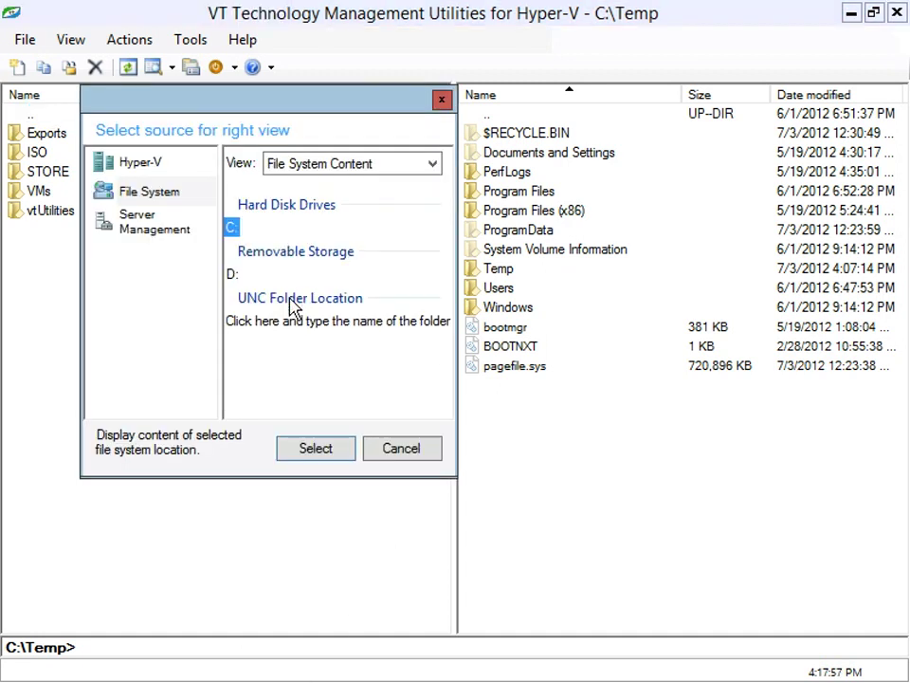
Check the UNC folder location option among the file system sources for the right view, without choosing a folder
left_click(314, 323)
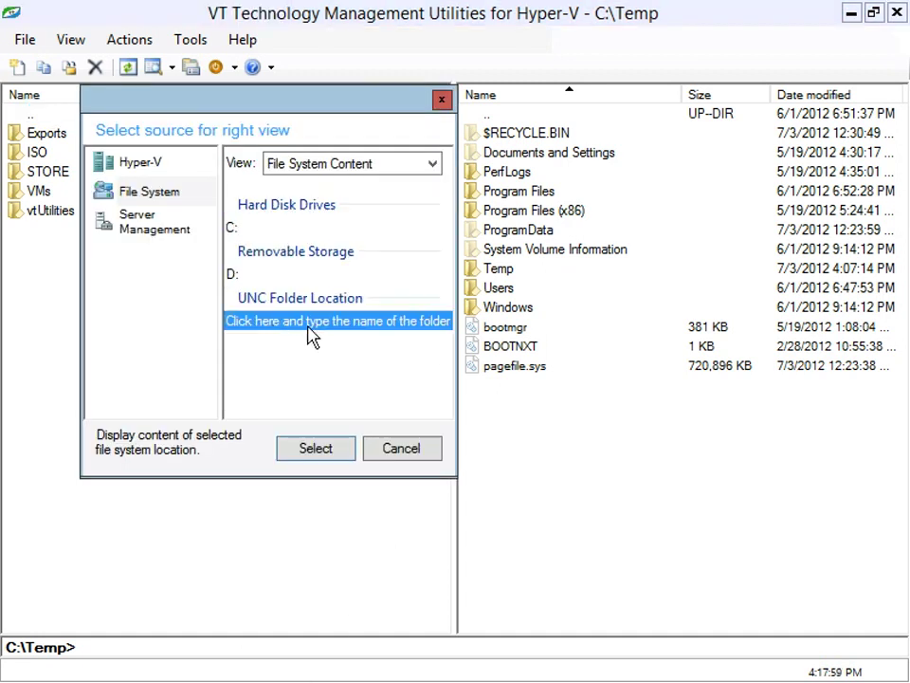
left_click(308, 326)
key("Escape")
key("Escape")
Launch Notepad with the command notepad from the C:\Temp command line and close it again
left_click(213, 648)
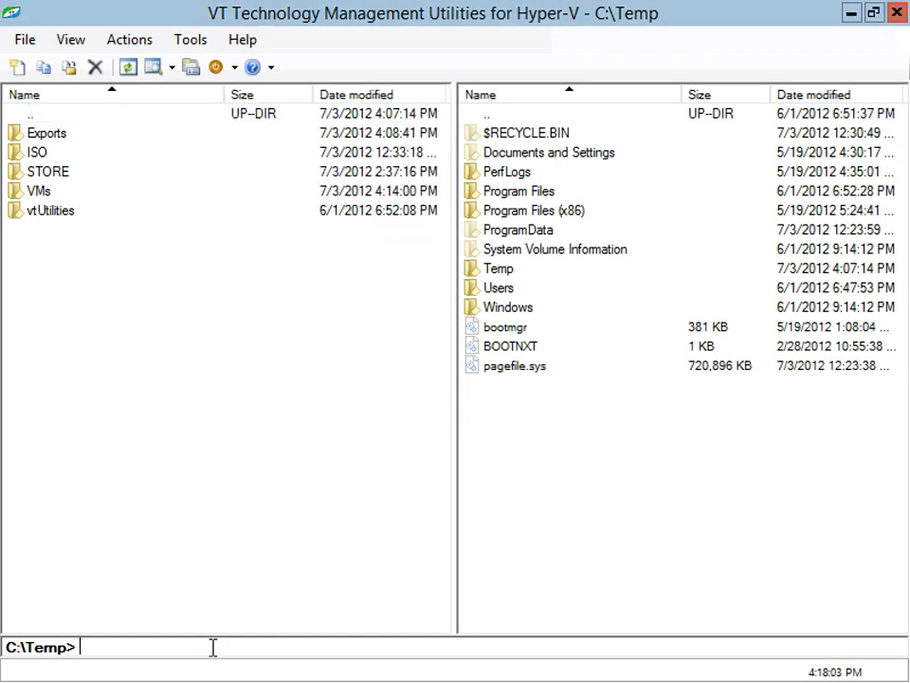
type("notepad")
key("Return")
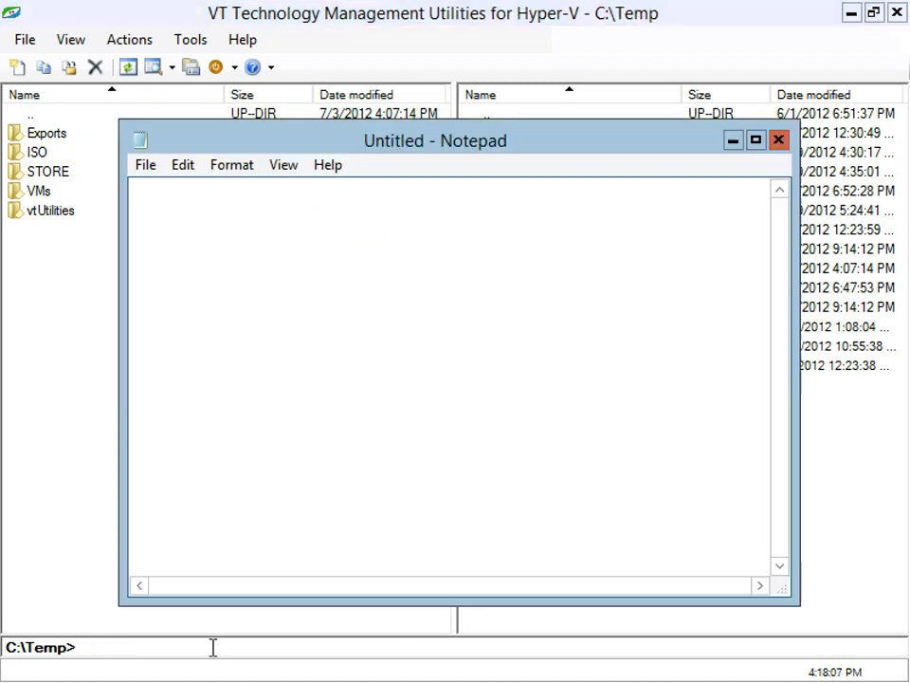
key("alt")
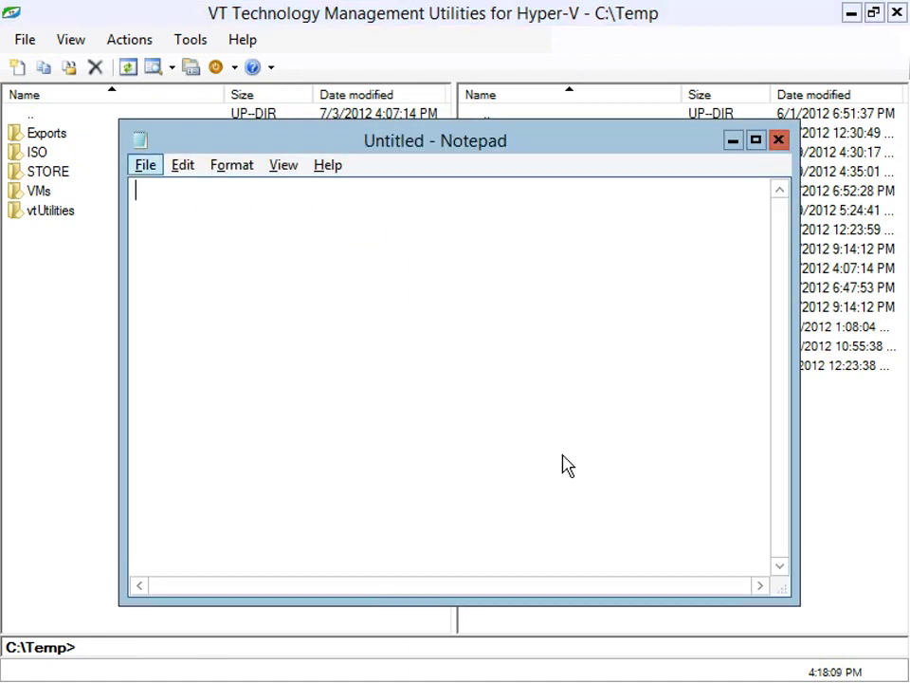
key("alt+F4")
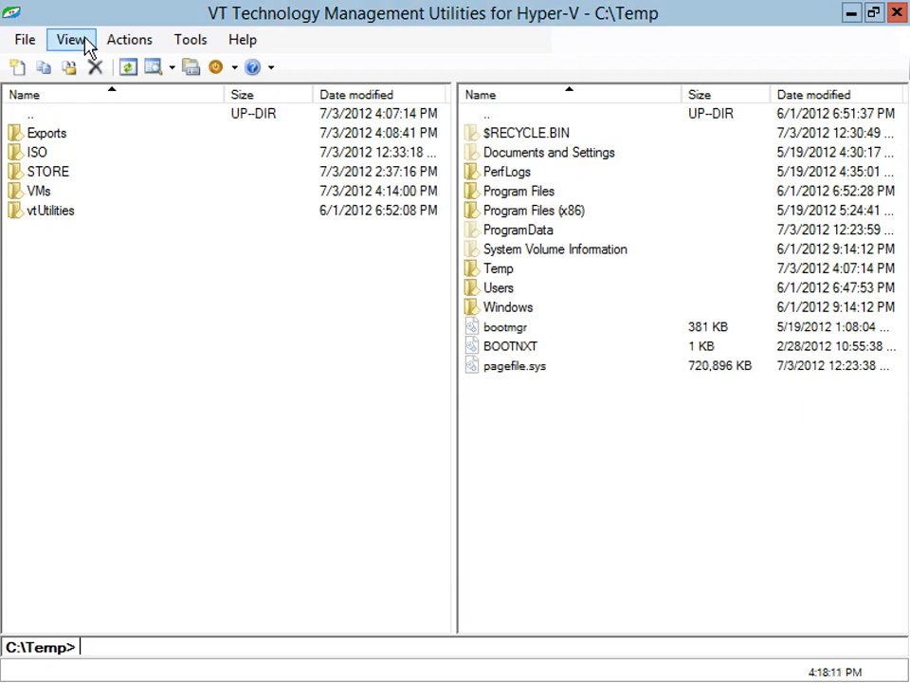
View the full command console at C:\Temp and return to the two directory panes
left_click(78, 40)
left_click(99, 92)
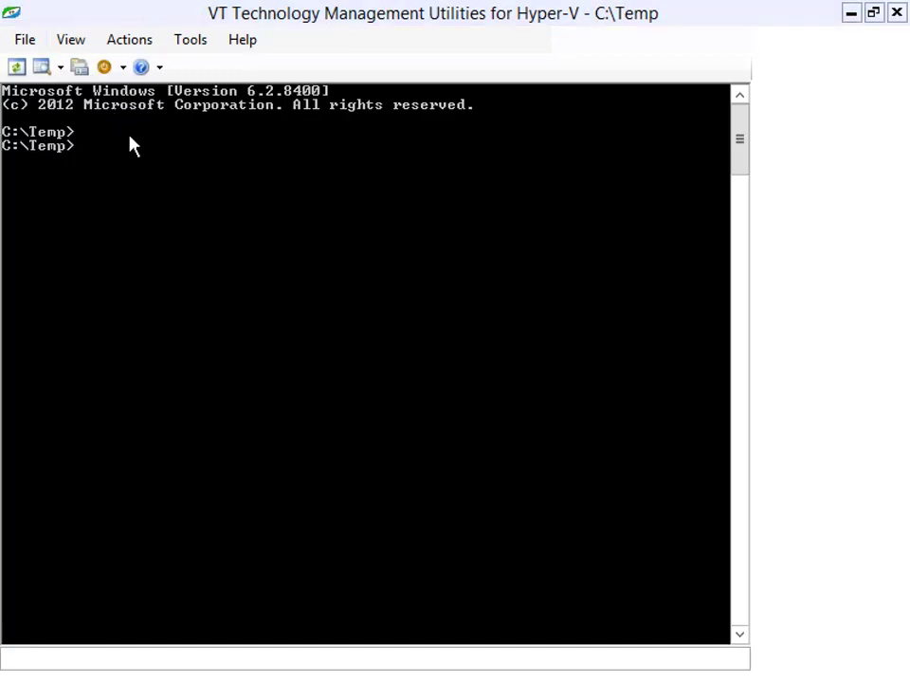
left_click(72, 40)
left_click(95, 90)
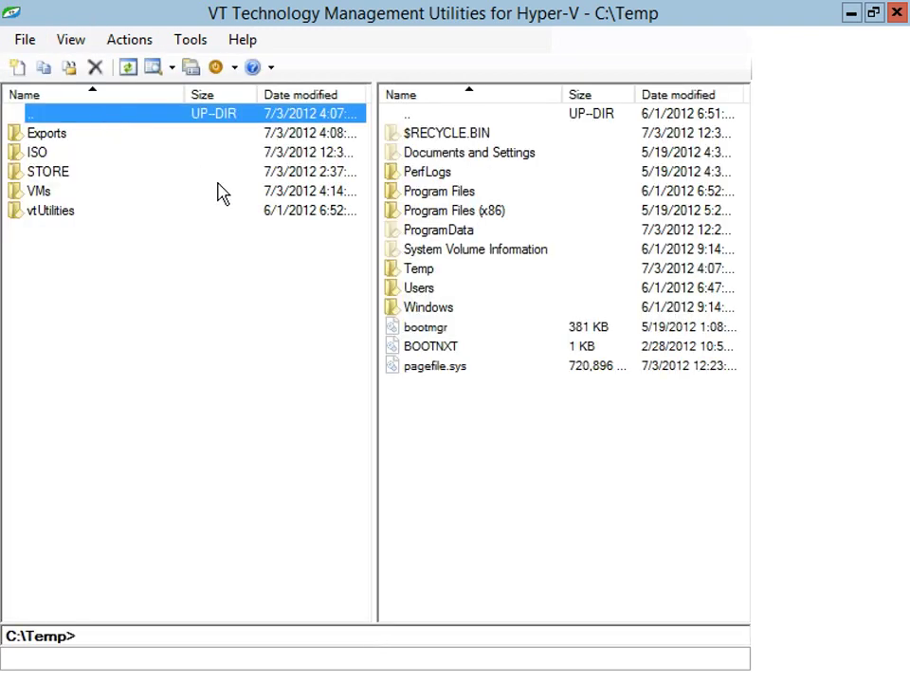
Open the built-in help on the File System View topic and read its description
key("F1")
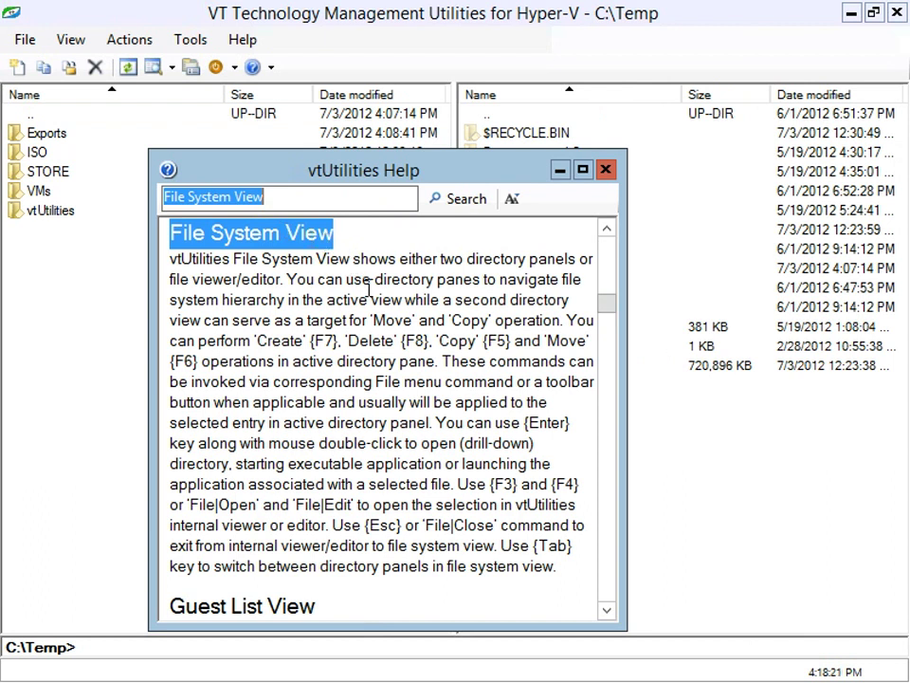
left_click(366, 285)
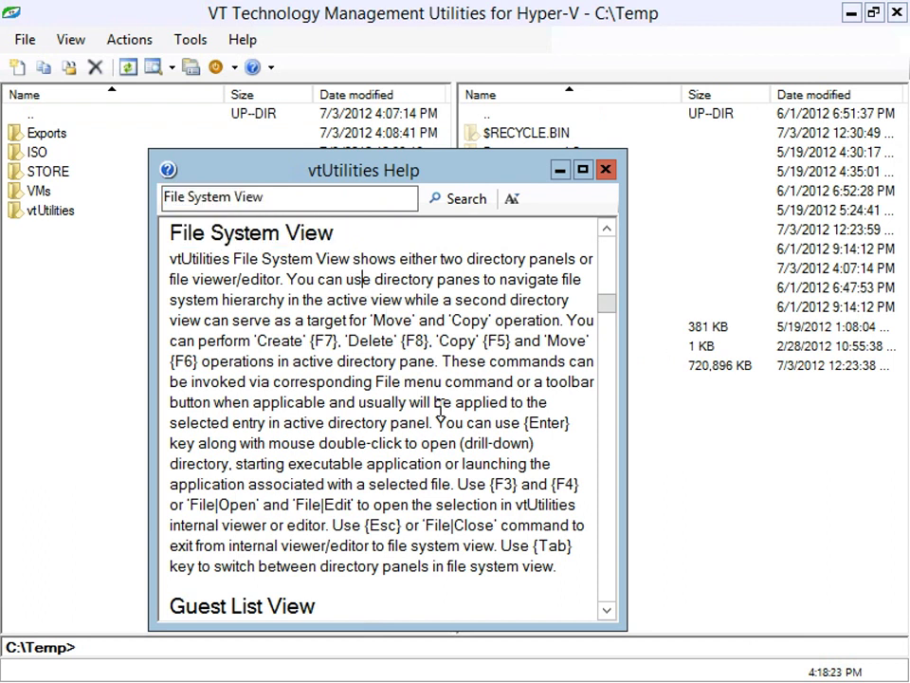